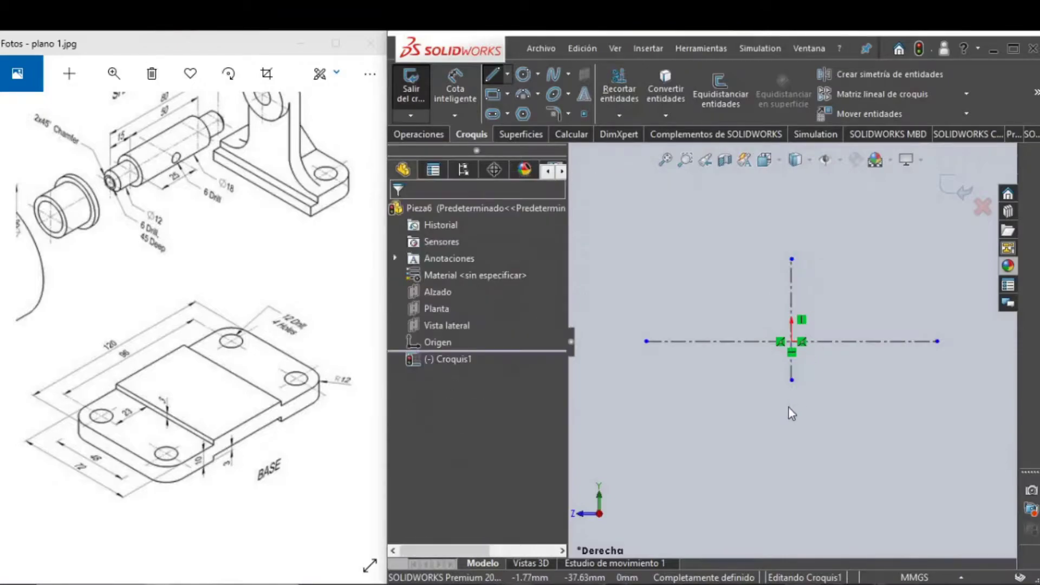
Sketch the lower stepped profile on the horizontal centerline: a line about 57 mm long, a rise about 8 mm high, and a line to the vertical centerline
click(490, 79)
click(643, 342)
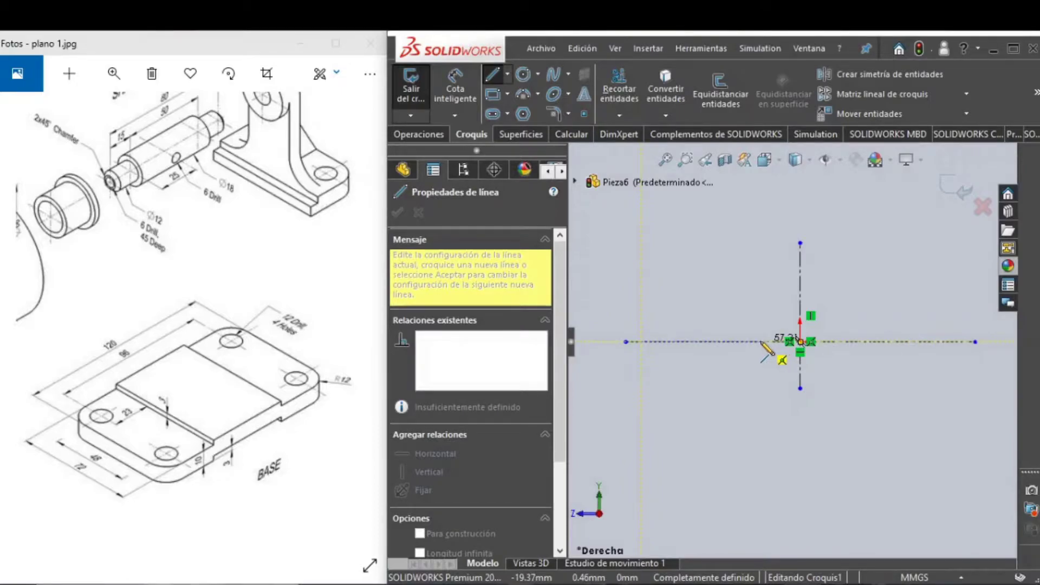
click(761, 342)
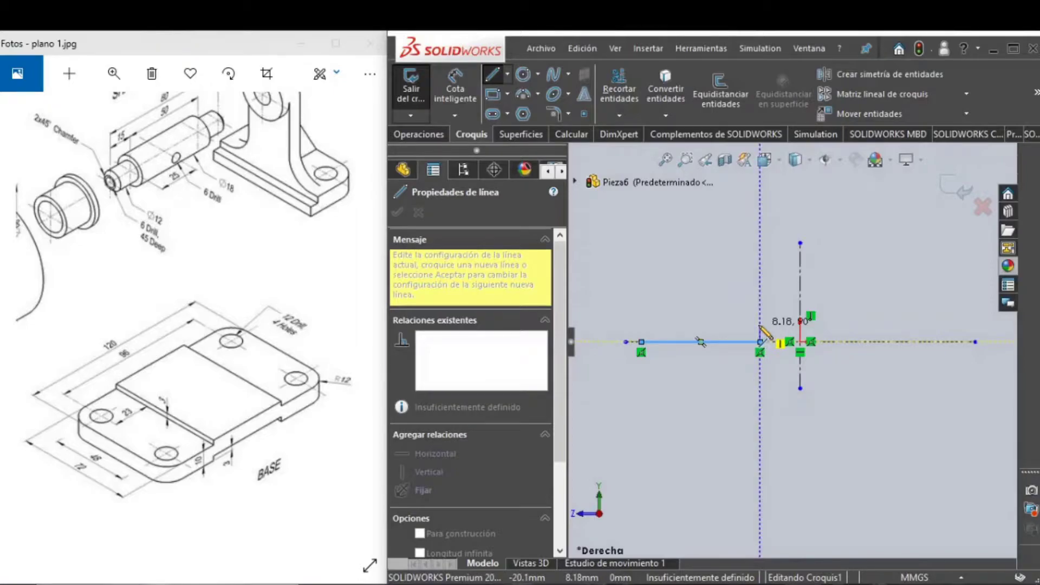
click(761, 323)
click(789, 324)
key(Escape)
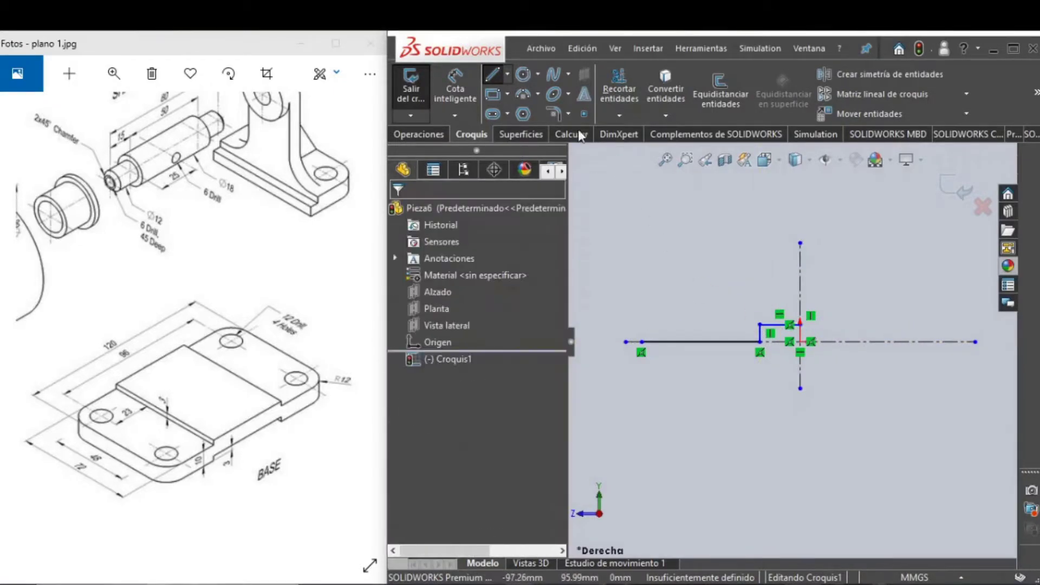
Sketch the profile's outer end and stepped upper outline, from the lower line's outer endpoint up and across to the vertical centerline
click(490, 77)
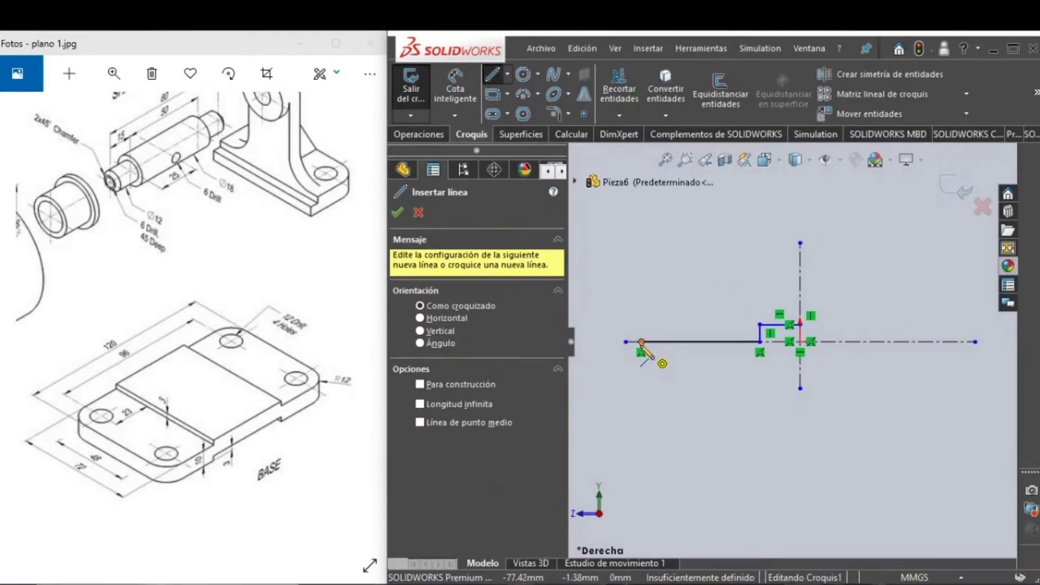
click(641, 342)
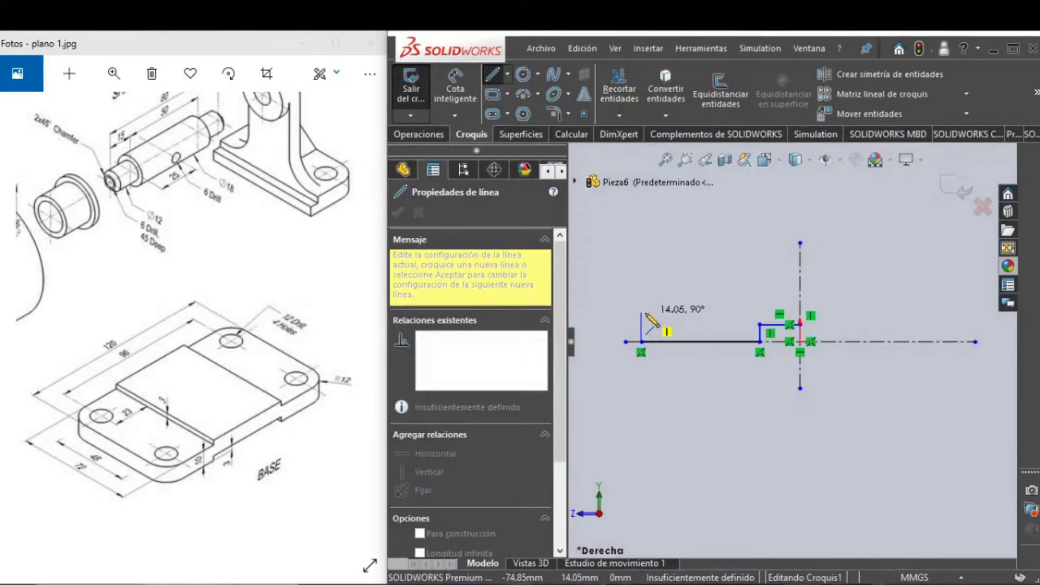
click(641, 308)
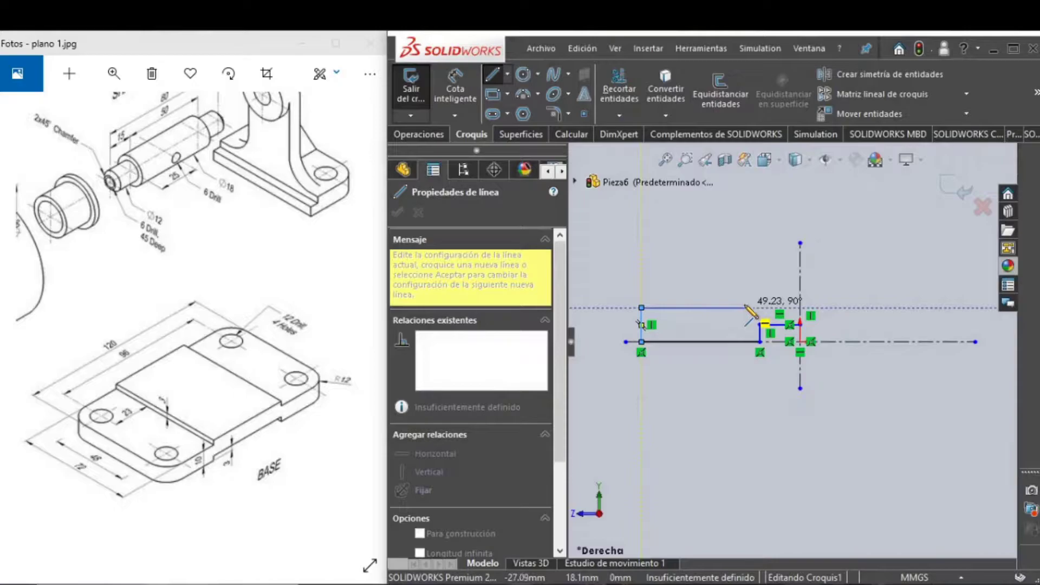
click(746, 308)
click(746, 286)
click(800, 286)
key(Escape)
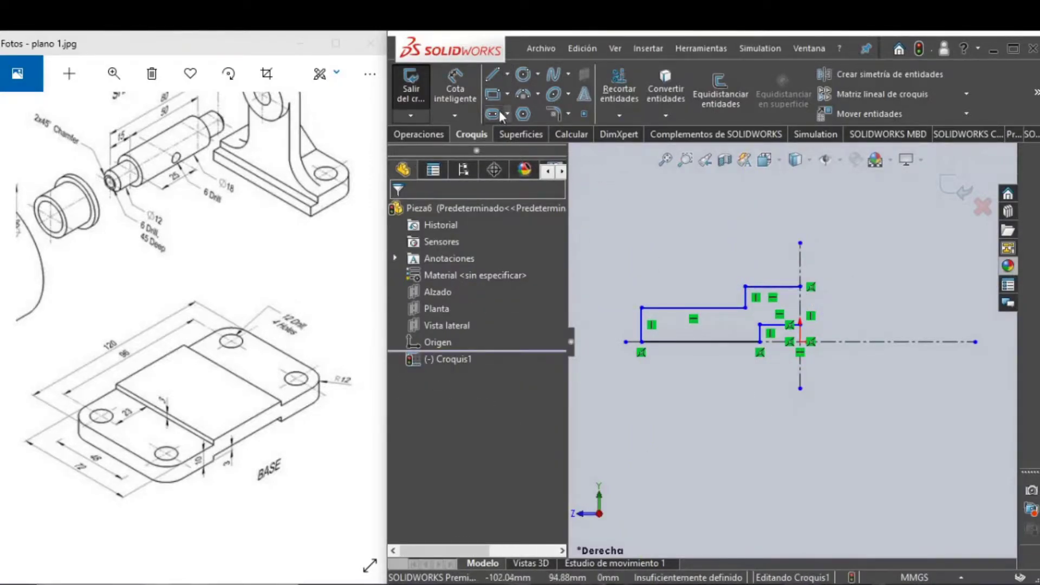
Dimension the full symmetric length from the outer vertical line across the vertical centerline as 120 mm
click(455, 89)
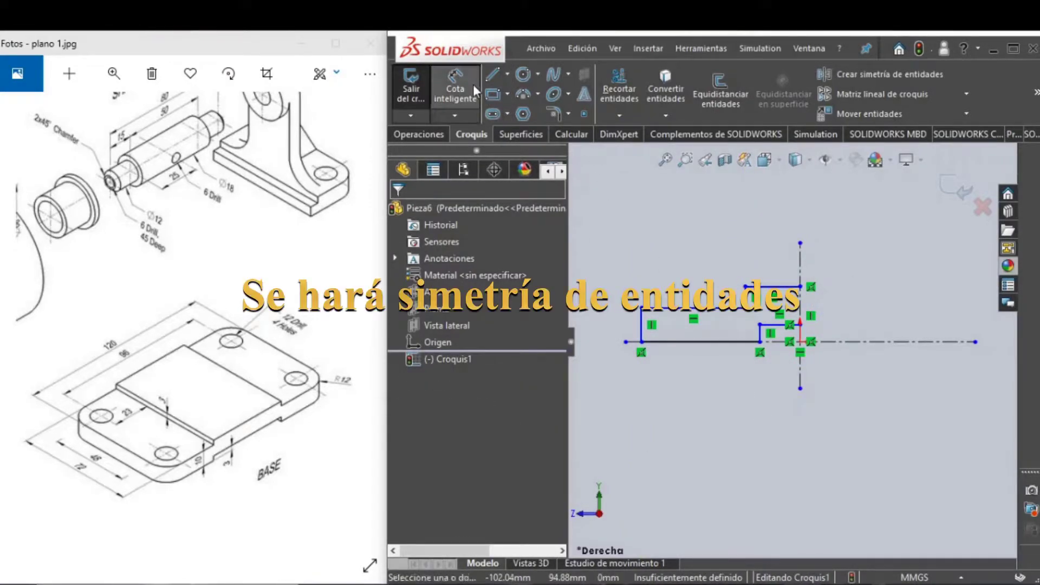
click(642, 331)
click(801, 379)
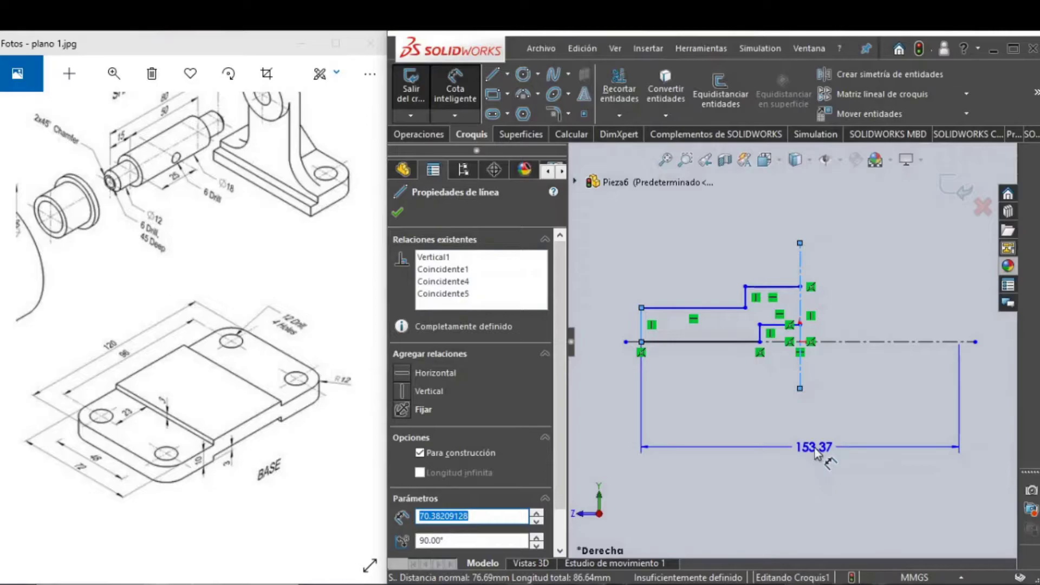
click(815, 448)
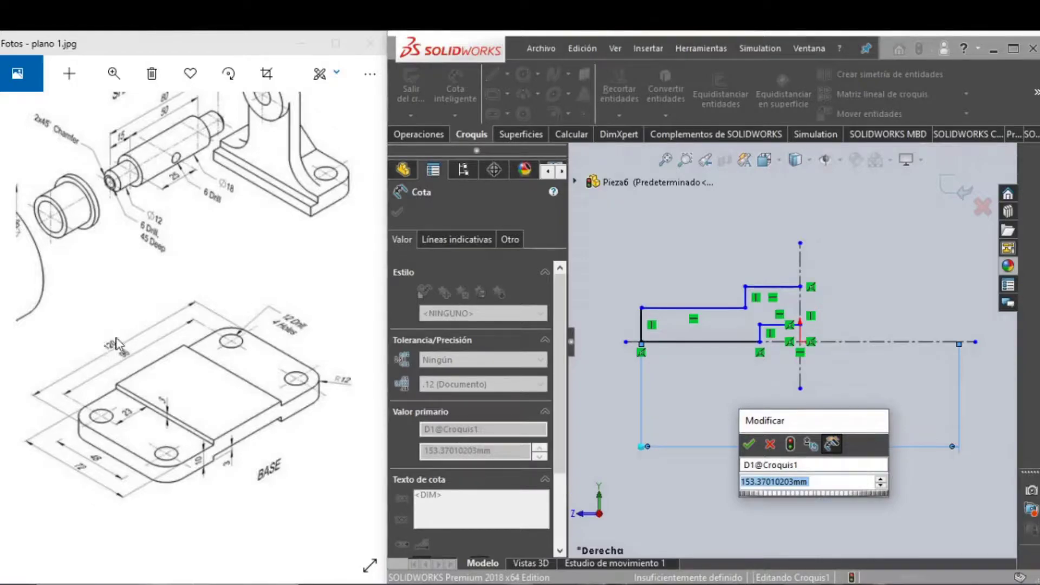
text(120)
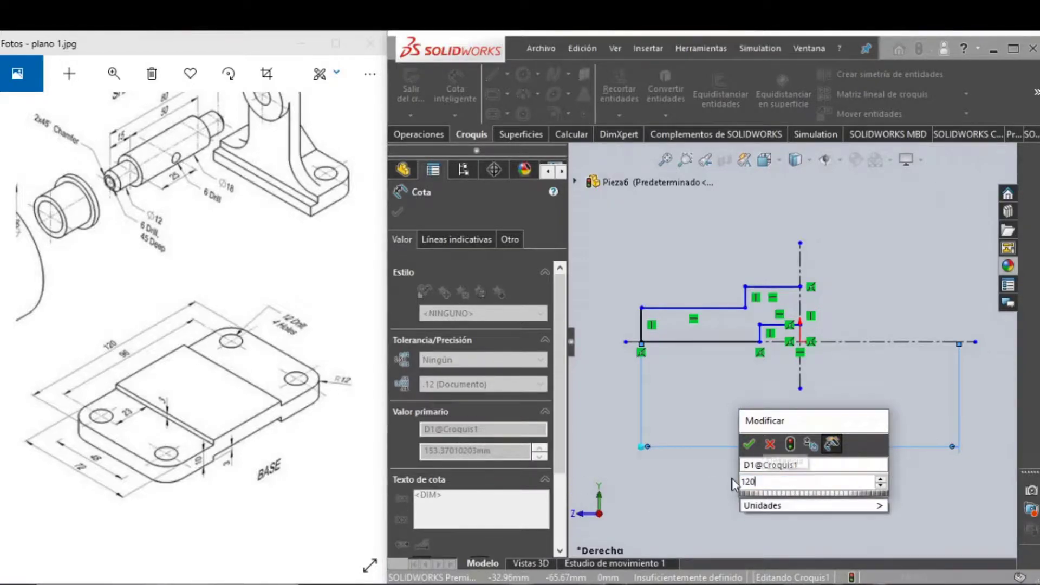
key(Return)
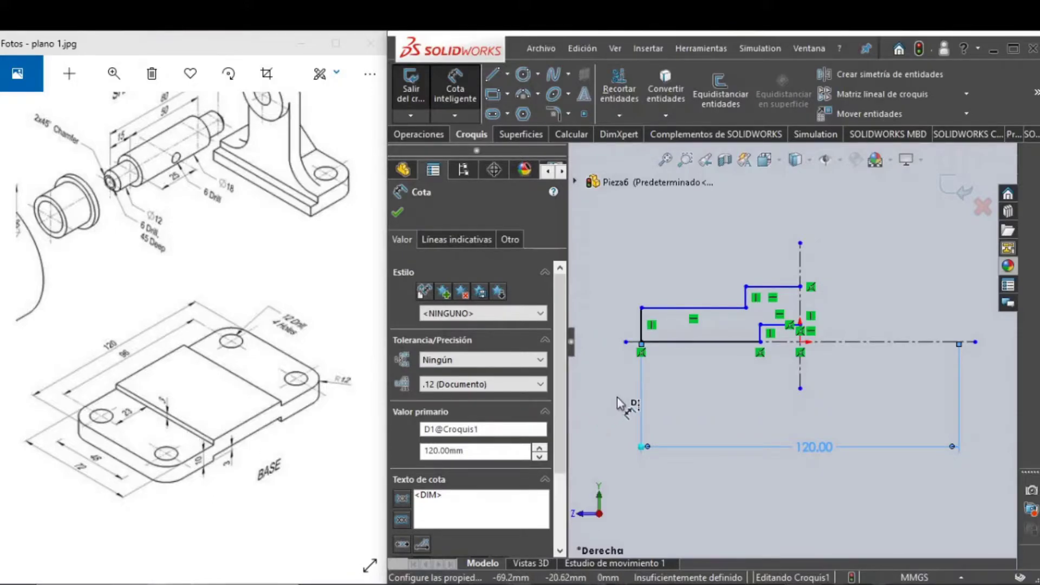
Dimension the height of the profile's outer vertical line as 10 mm
click(641, 328)
key(Escape)
click(639, 325)
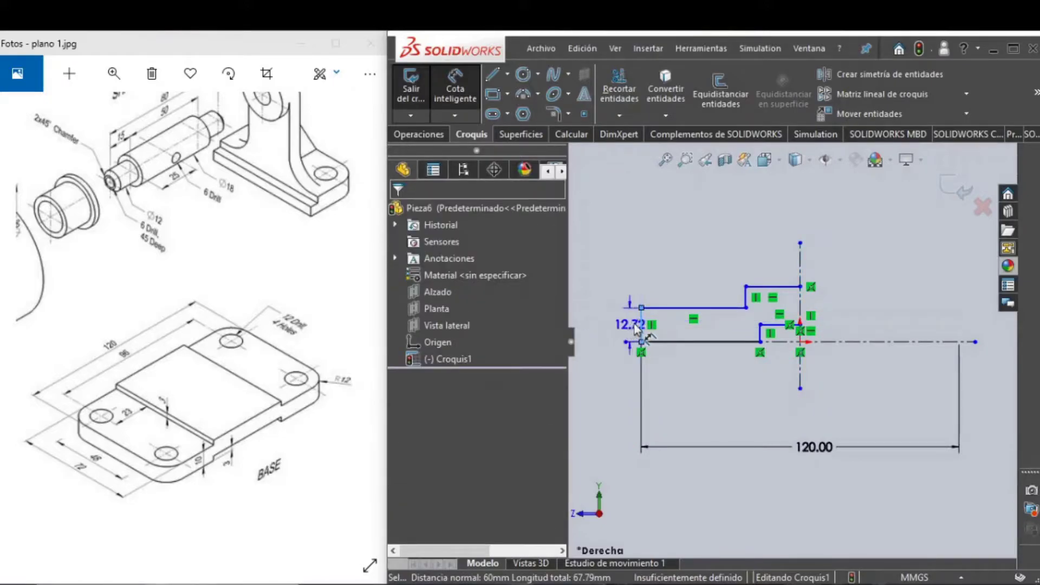
click(606, 326)
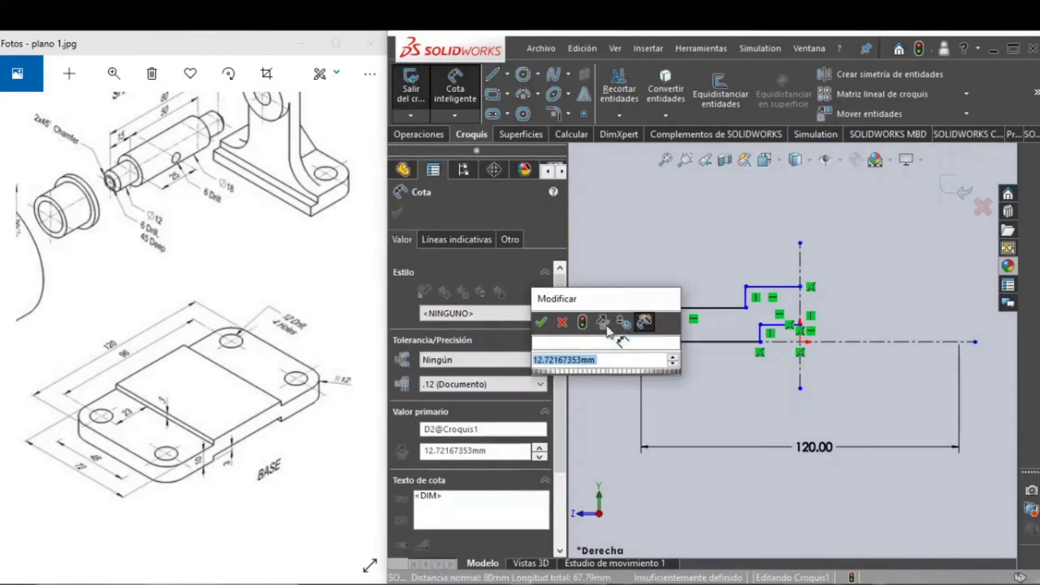
text(10)
key(Return)
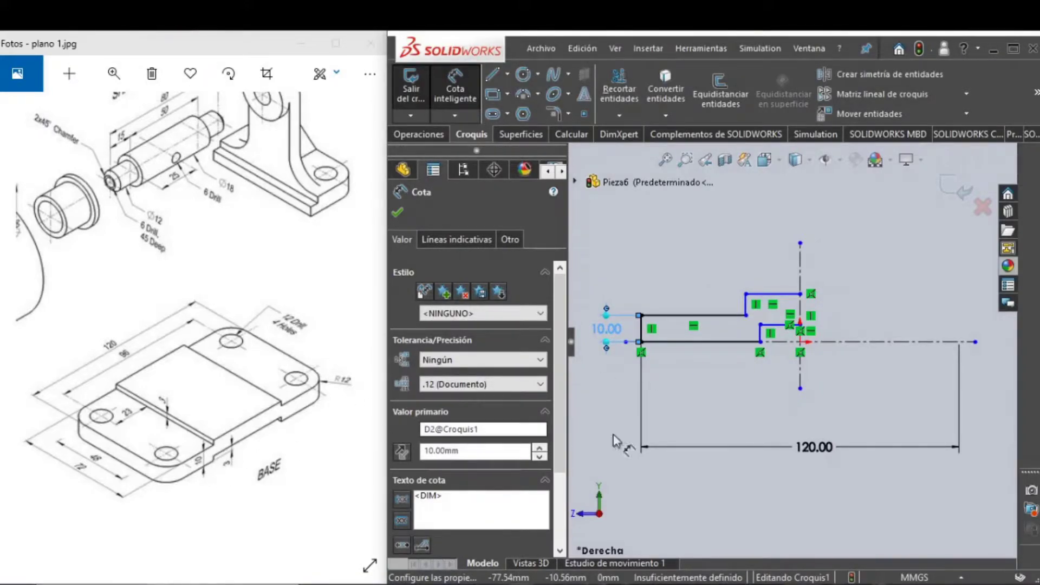
Dimension the height of the lower recess's vertical line as 3 mm
scroll(778, 339, down, 1)
scroll(778, 339, down, 5)
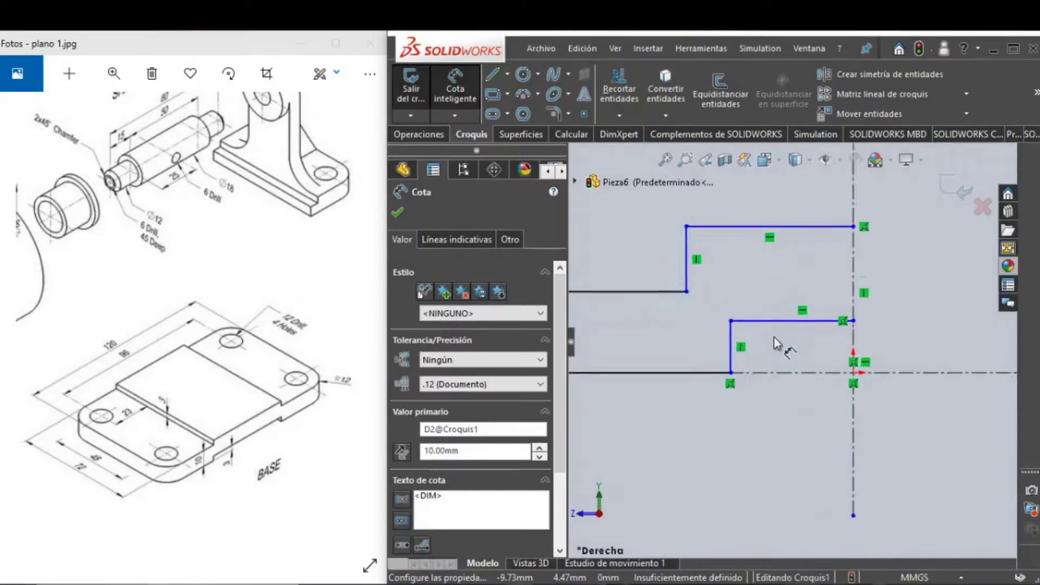
click(768, 320)
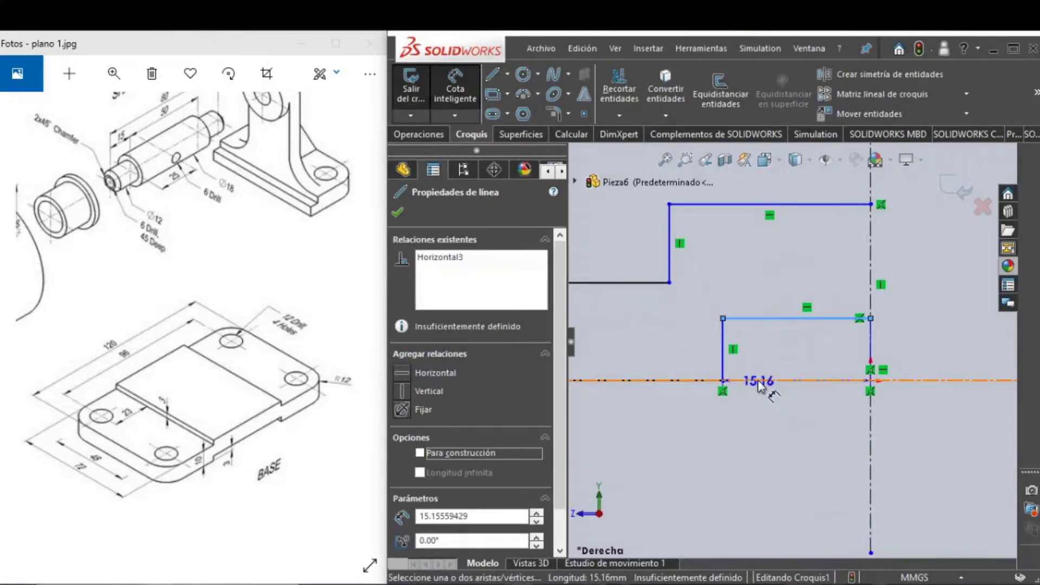
key(Escape)
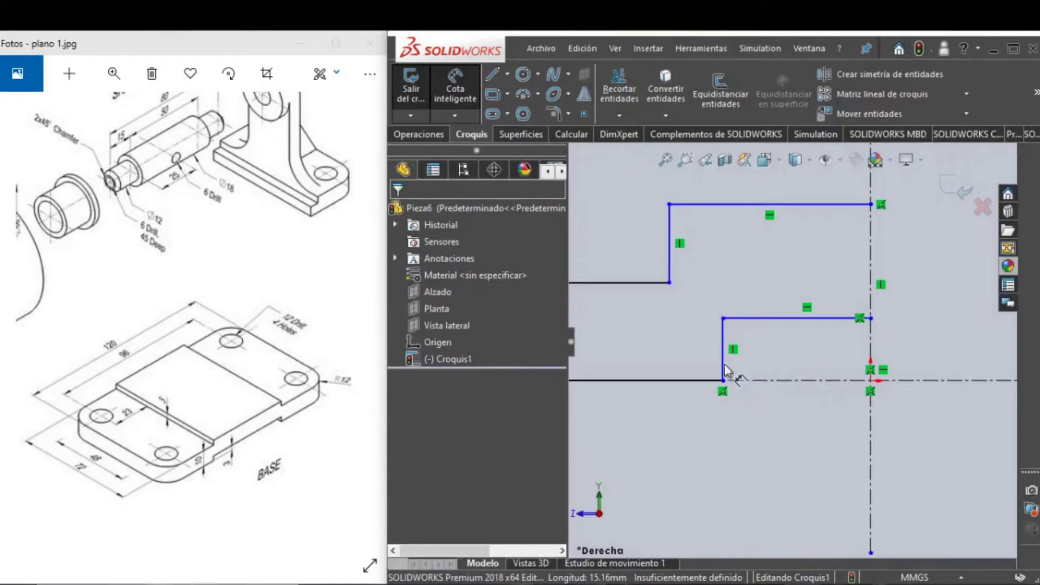
click(723, 362)
click(779, 358)
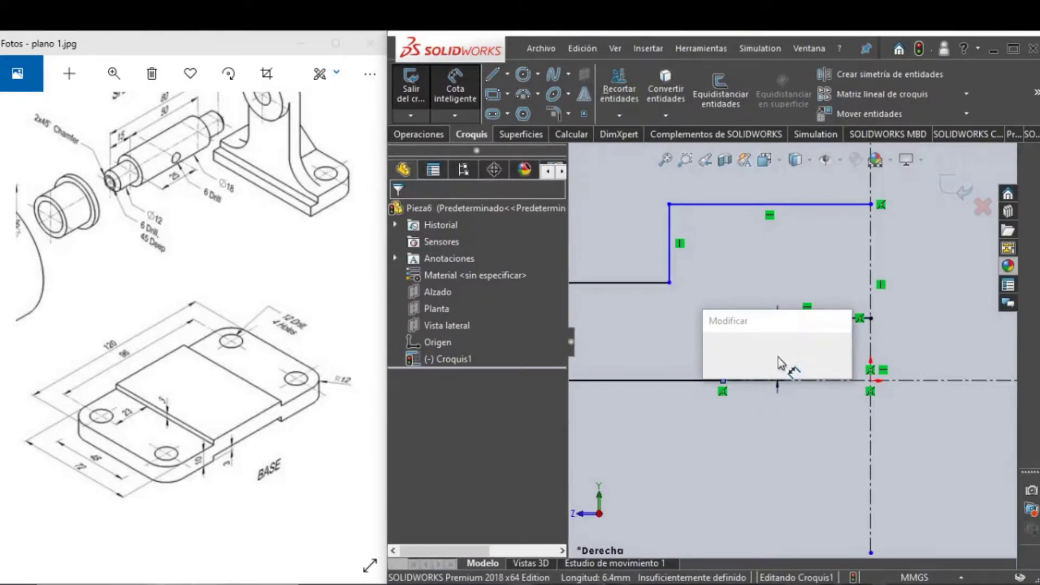
text(3.00mm)
key(Return)
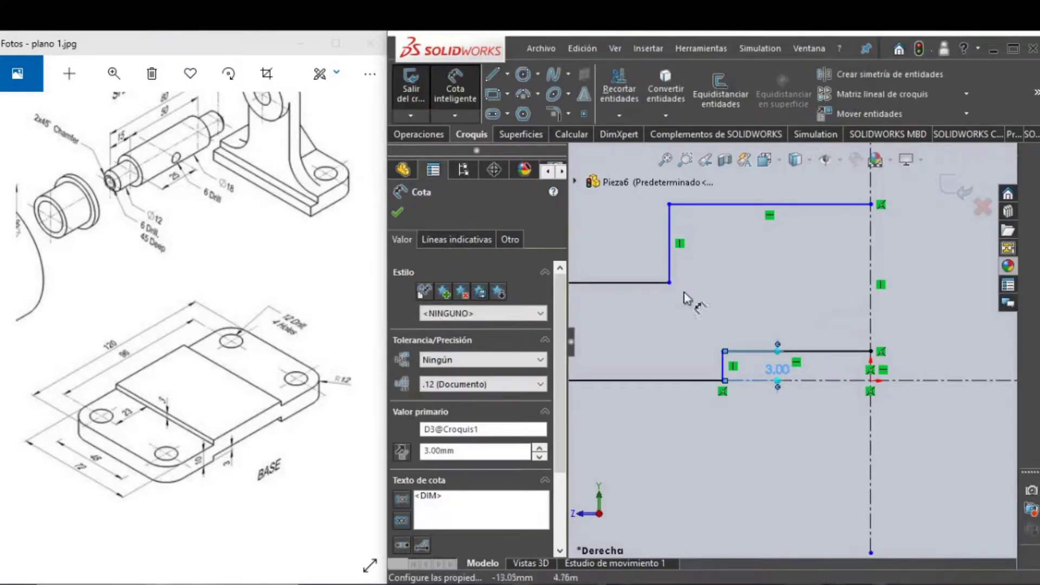
Dimension the height of the upper step's vertical line as 3 mm
click(658, 254)
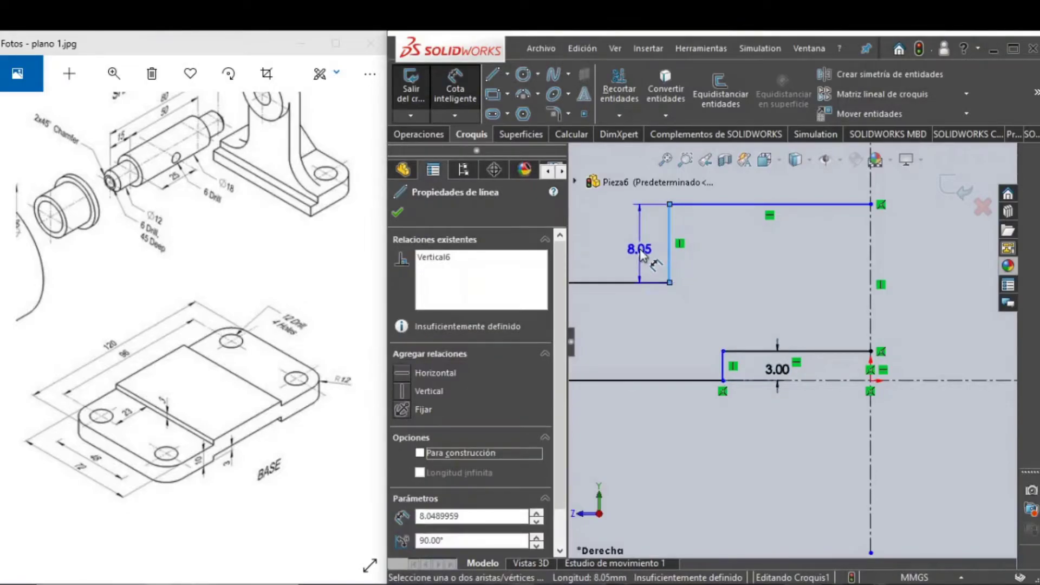
click(640, 252)
text(3)
key(Return)
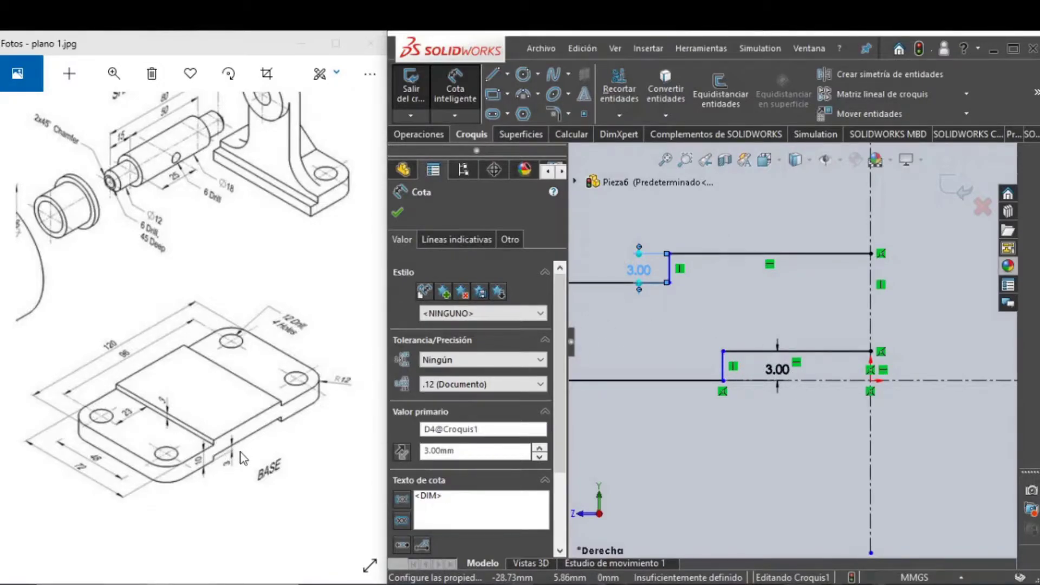
click(735, 423)
Dimension the horizontal distance between the outer vertical line and the upper step's vertical line as 12+23 mm
scroll(735, 422, up, 4)
scroll(737, 415, up, 2)
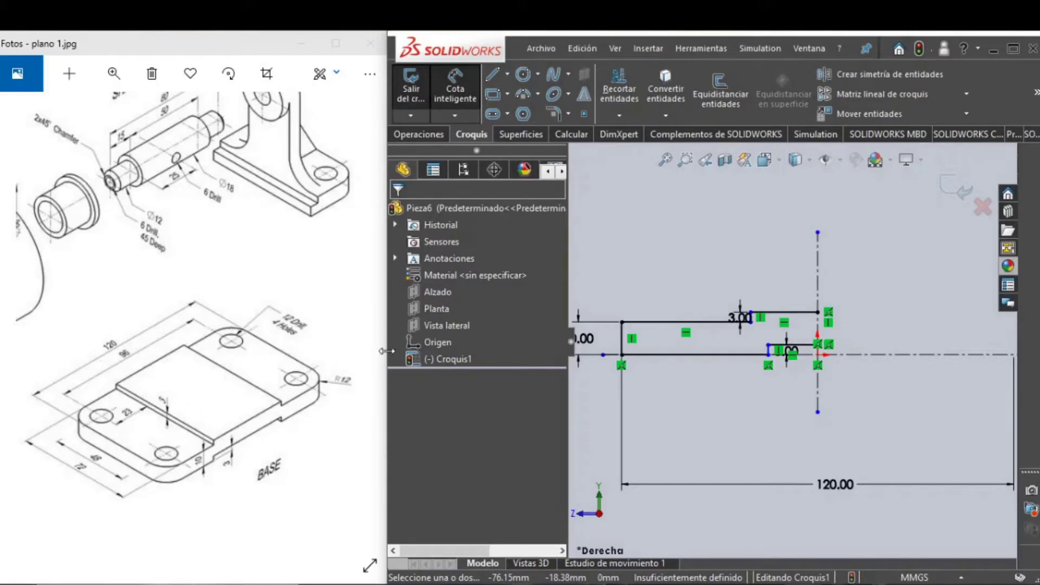
click(621, 341)
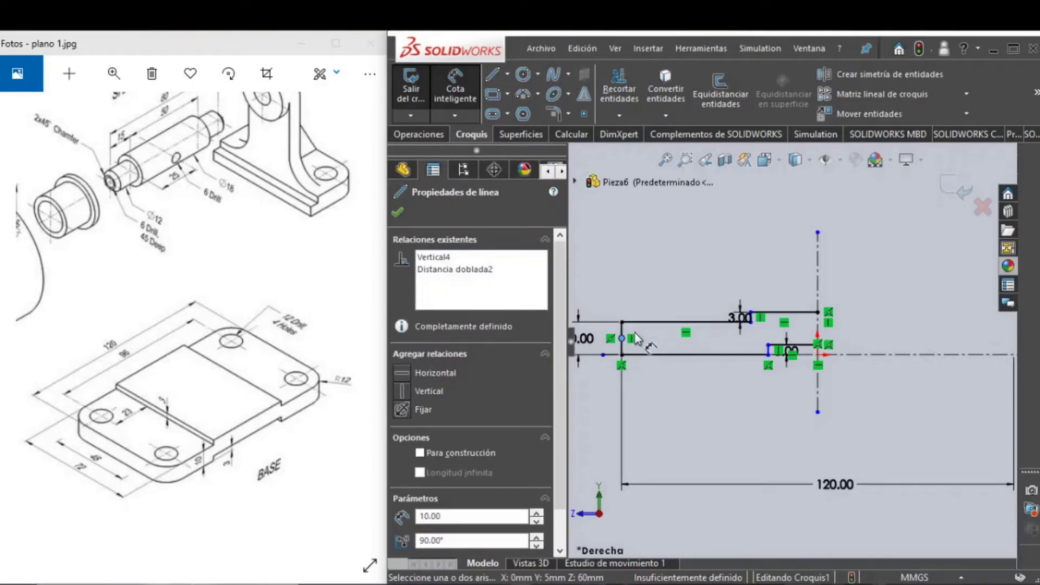
key(Escape)
click(622, 329)
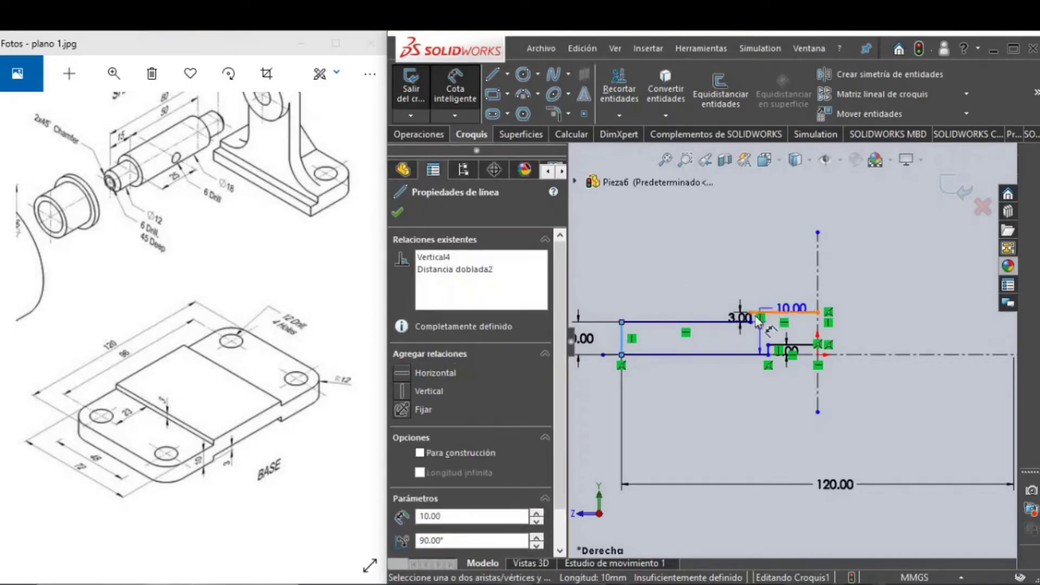
scroll(758, 319, down, 3)
click(771, 325)
scroll(655, 249, up, 2)
click(685, 291)
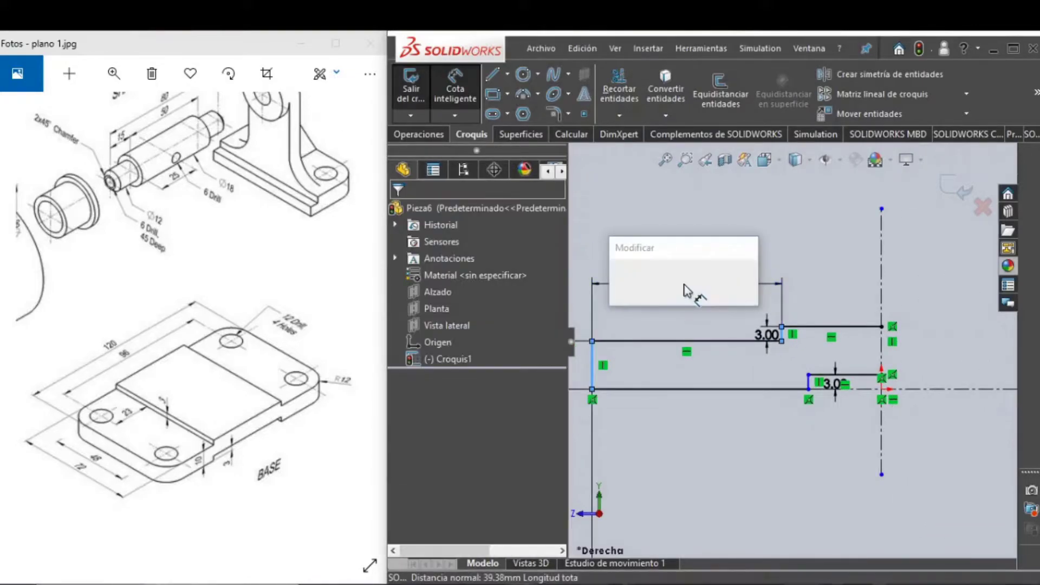
text(1)
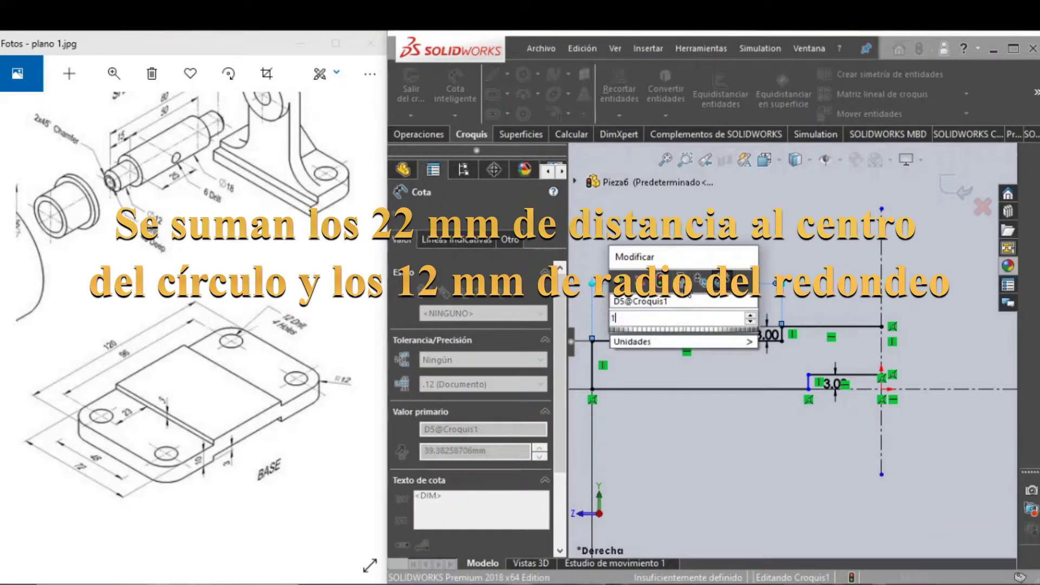
text(2)
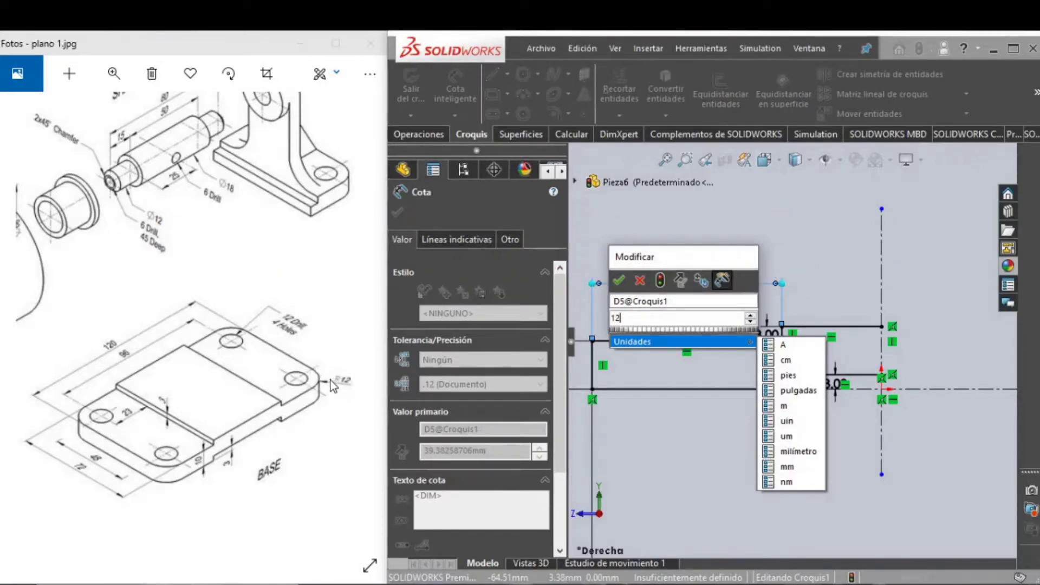
click(646, 321)
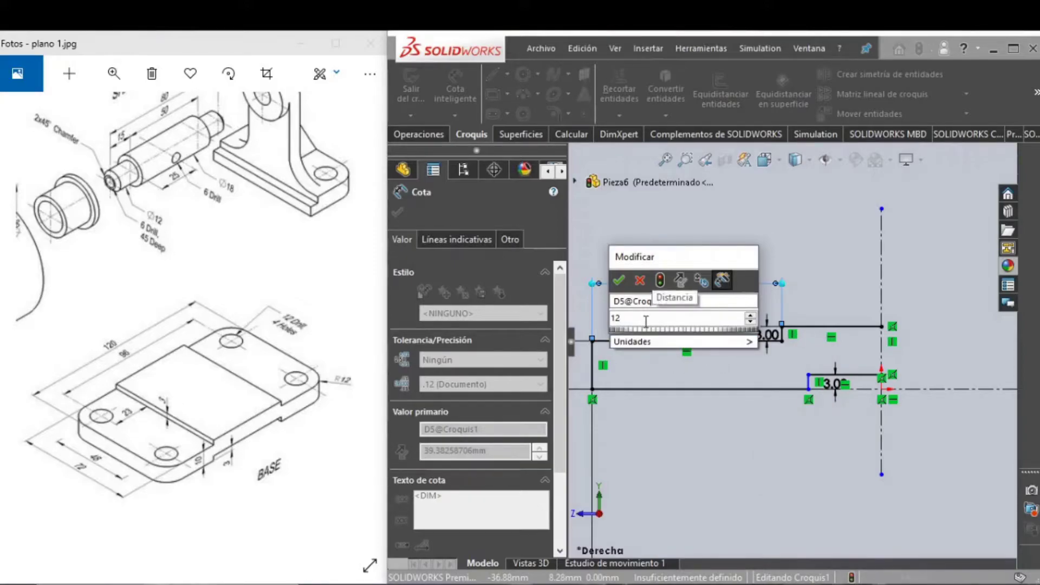
text(+)
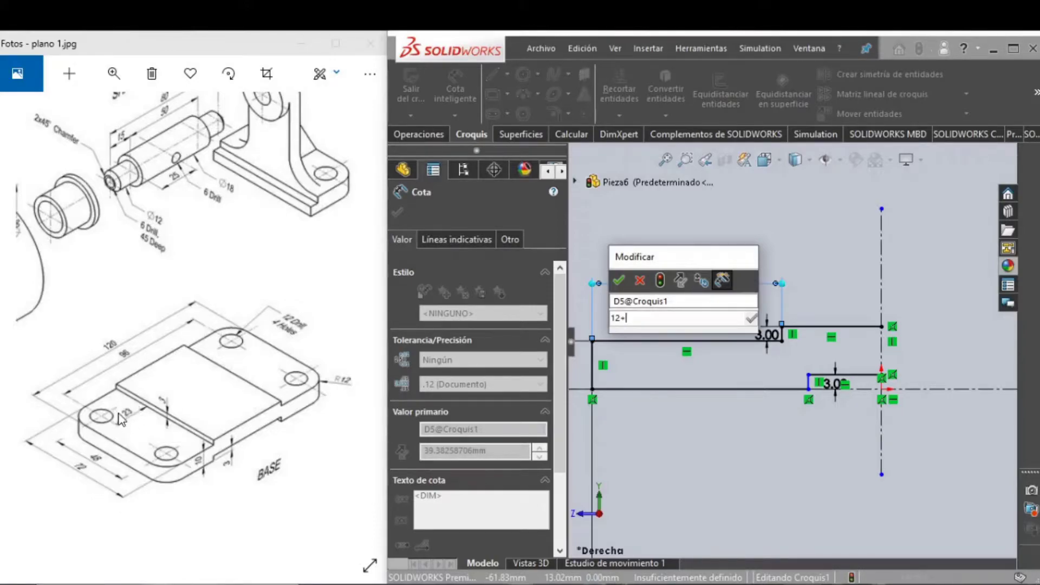
text(23)
key(Return)
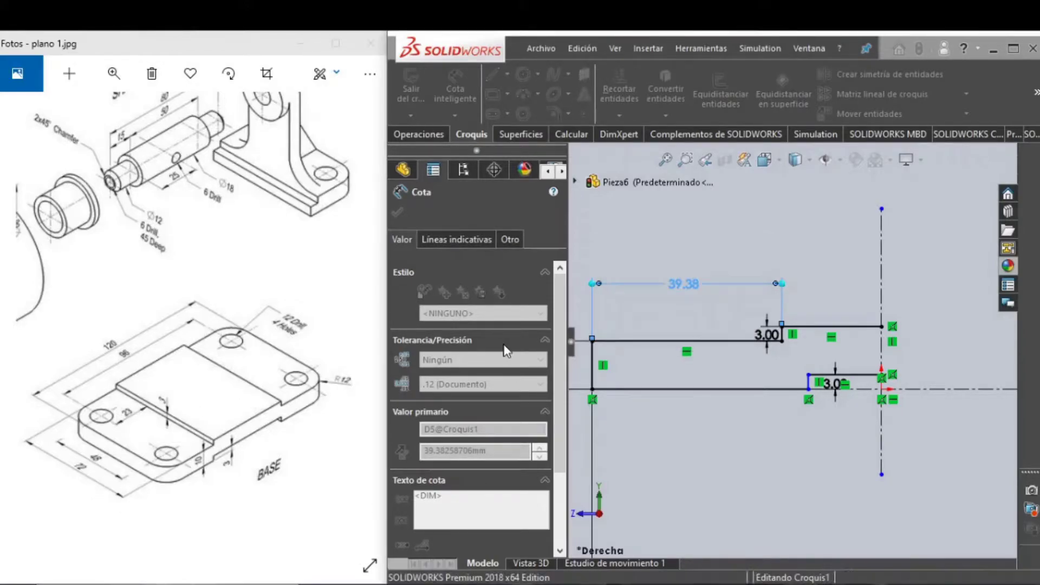
click(707, 243)
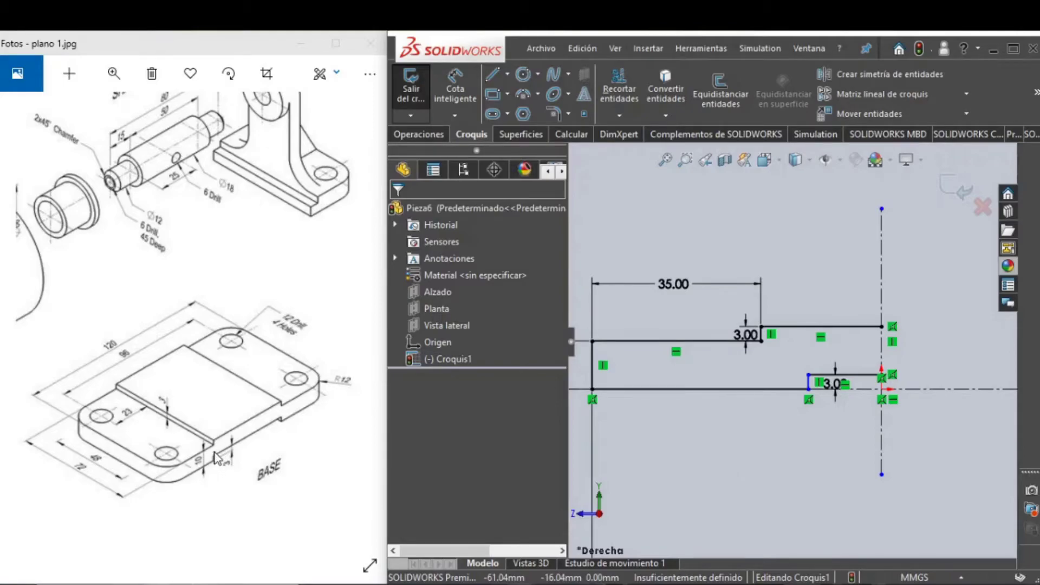
Make the upper step's vertical line and the lower recess's vertical line collinear
scroll(773, 359, down, 5)
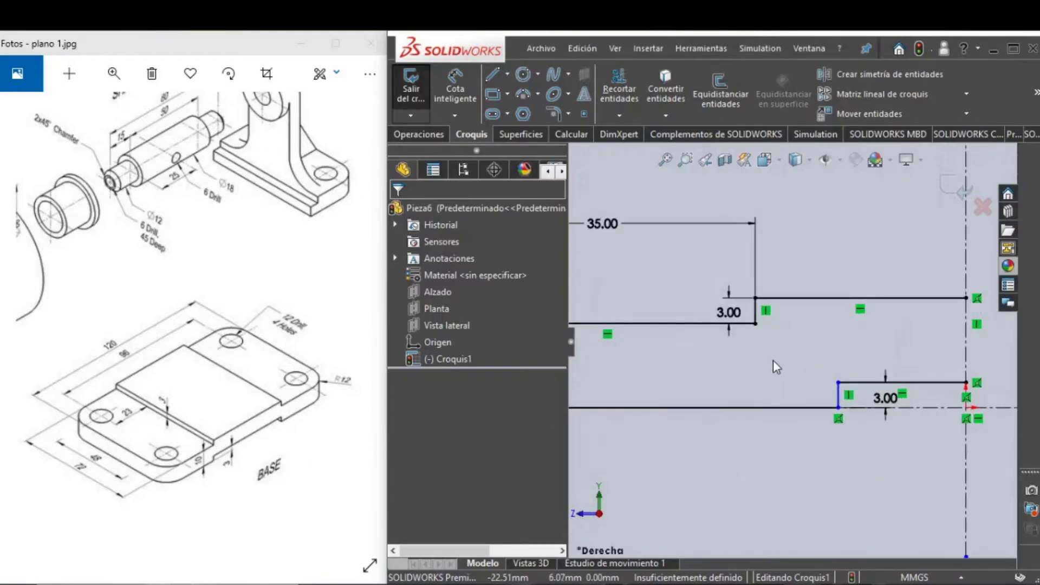
click(750, 292)
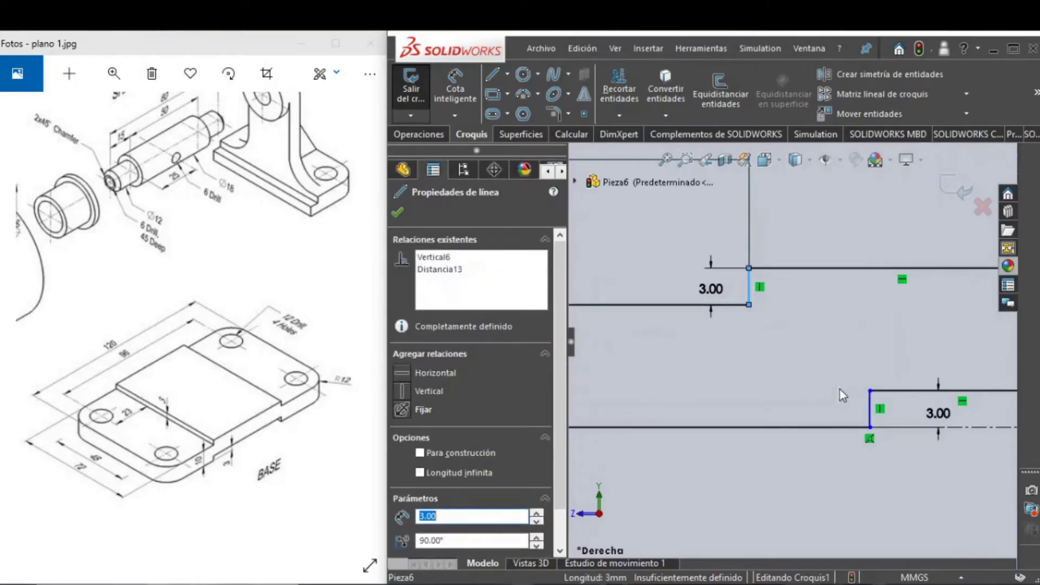
ctrl+click(870, 415)
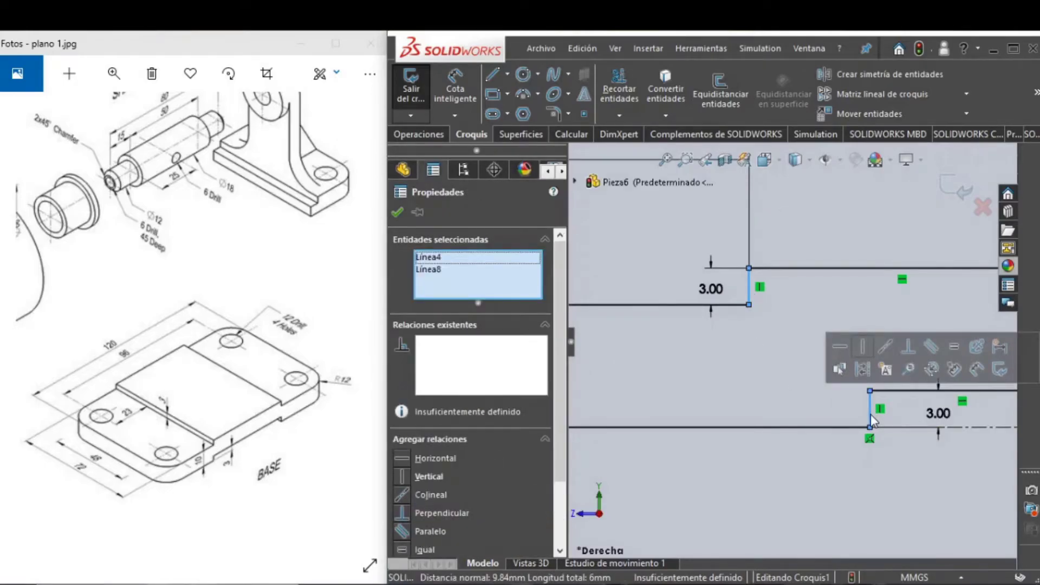
click(886, 346)
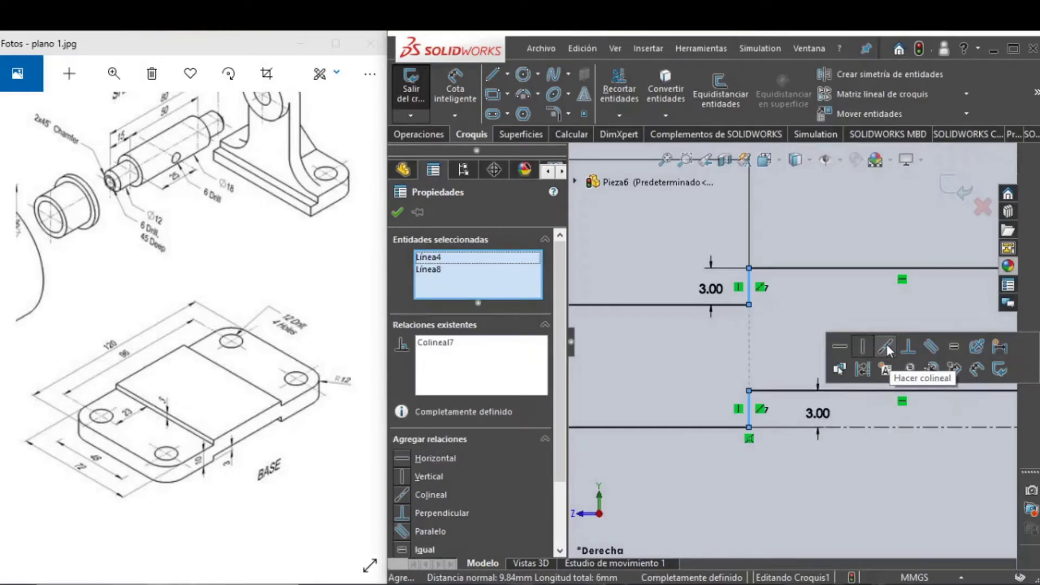
click(859, 479)
Mirror the seven solid lines of the half-profile about the vertical centreline, keeping the originals
scroll(859, 478, up, 6)
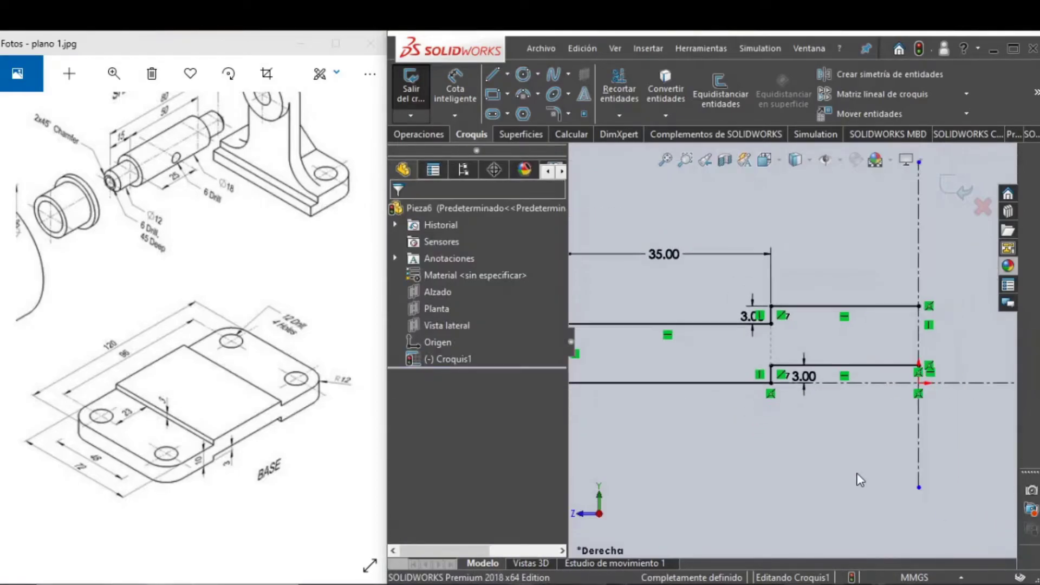
scroll(780, 412, down, 1)
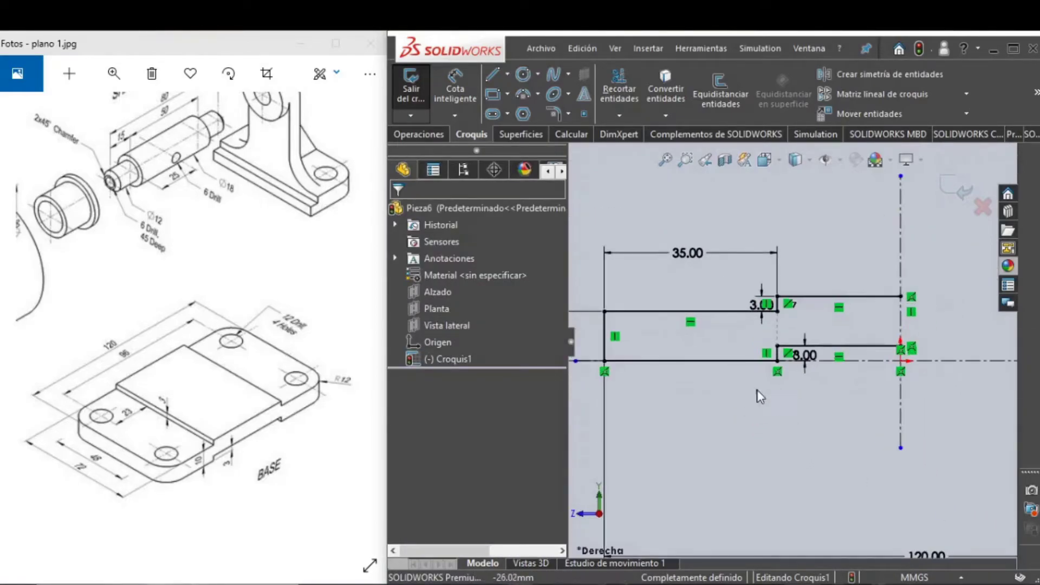
click(661, 360)
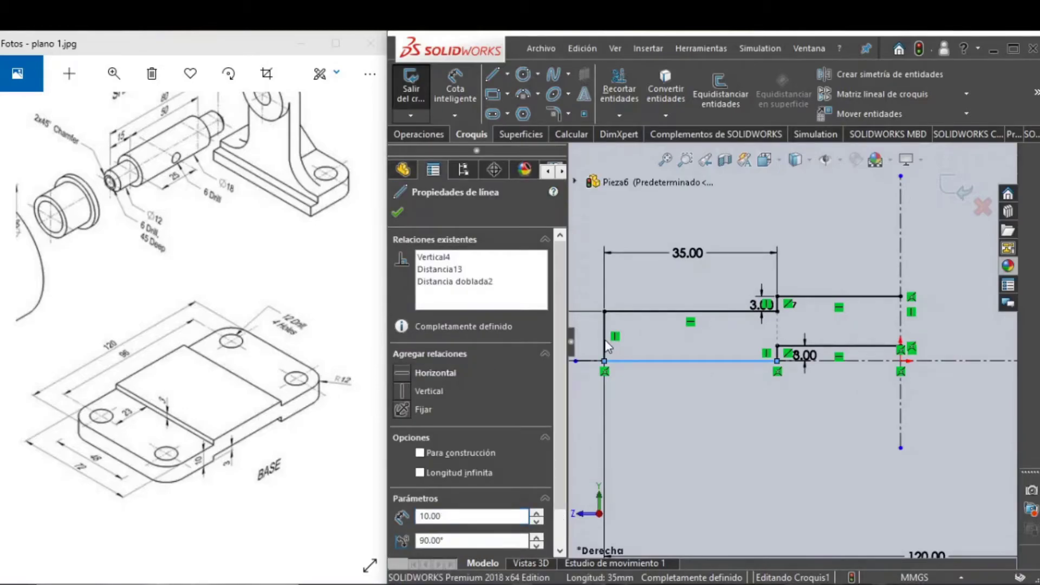
ctrl+click(605, 339)
ctrl+click(670, 312)
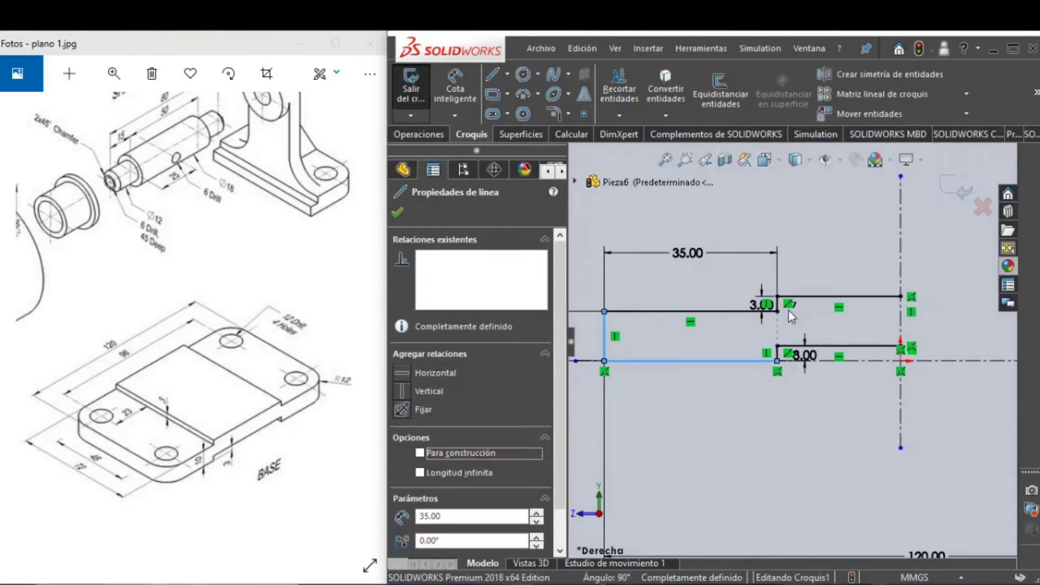
ctrl+click(813, 296)
scroll(811, 319, down, 5)
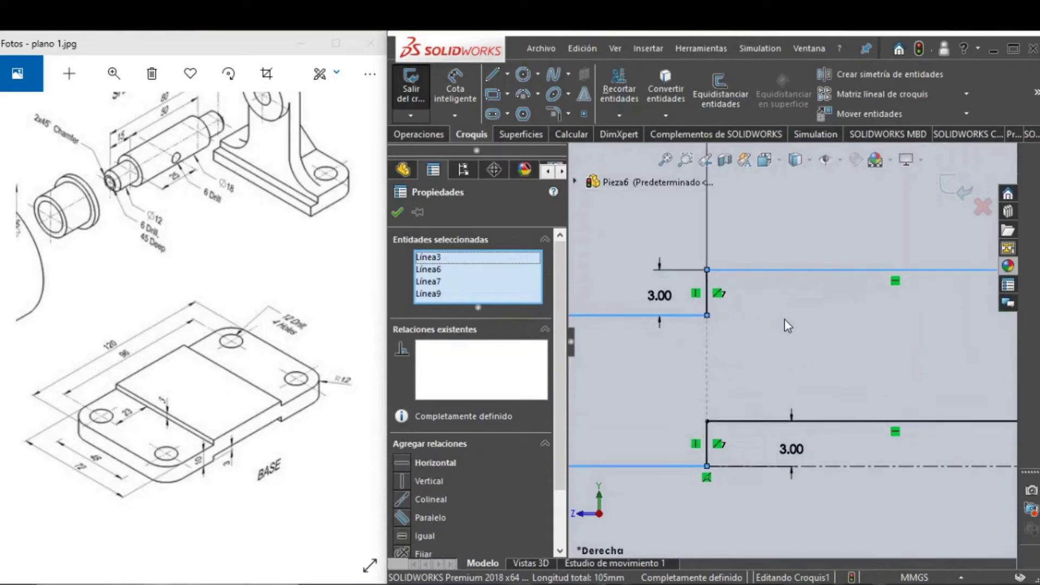
ctrl+click(690, 297)
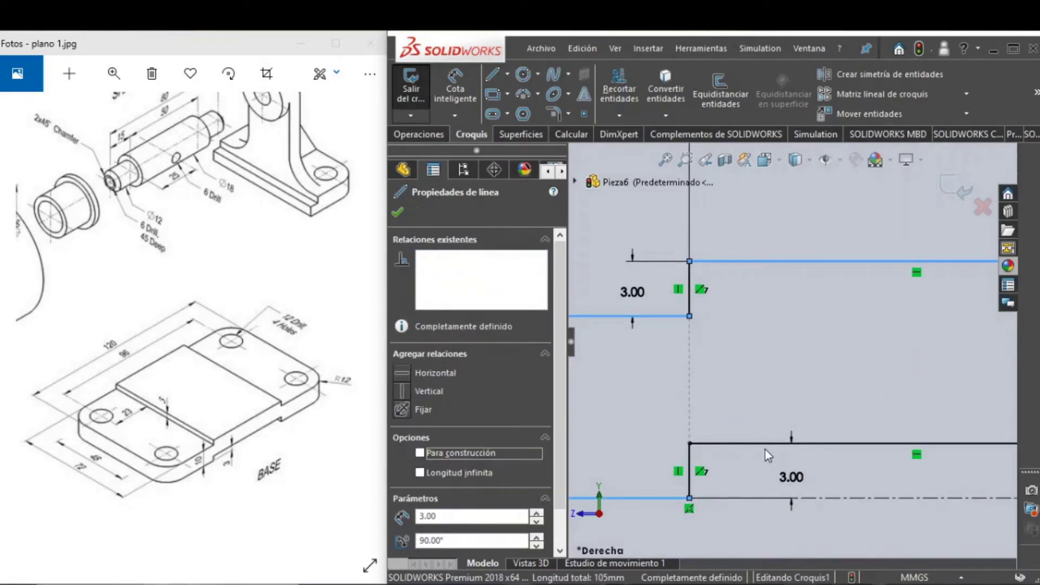
ctrl+click(690, 464)
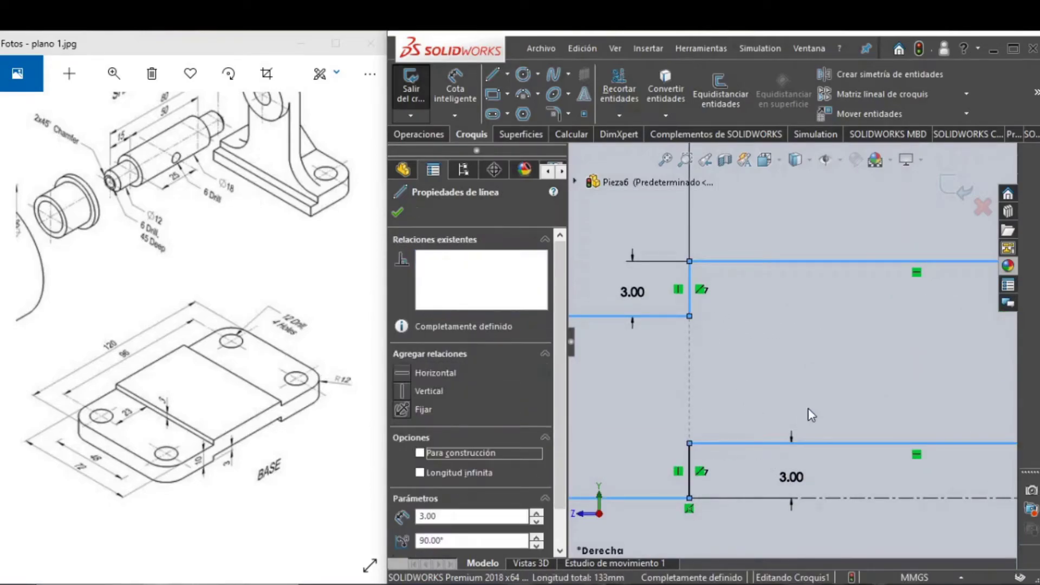
click(878, 396)
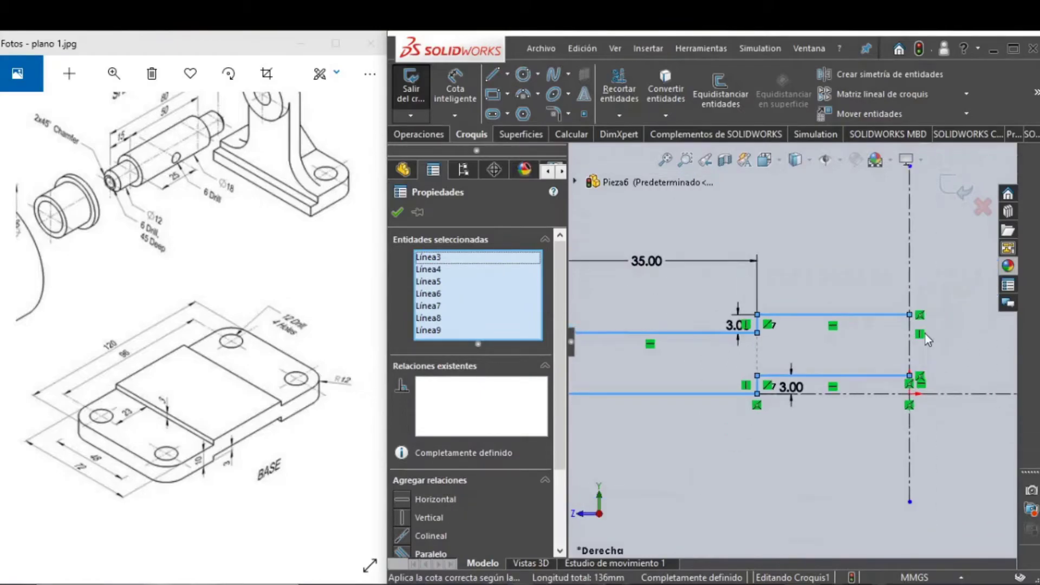
click(906, 72)
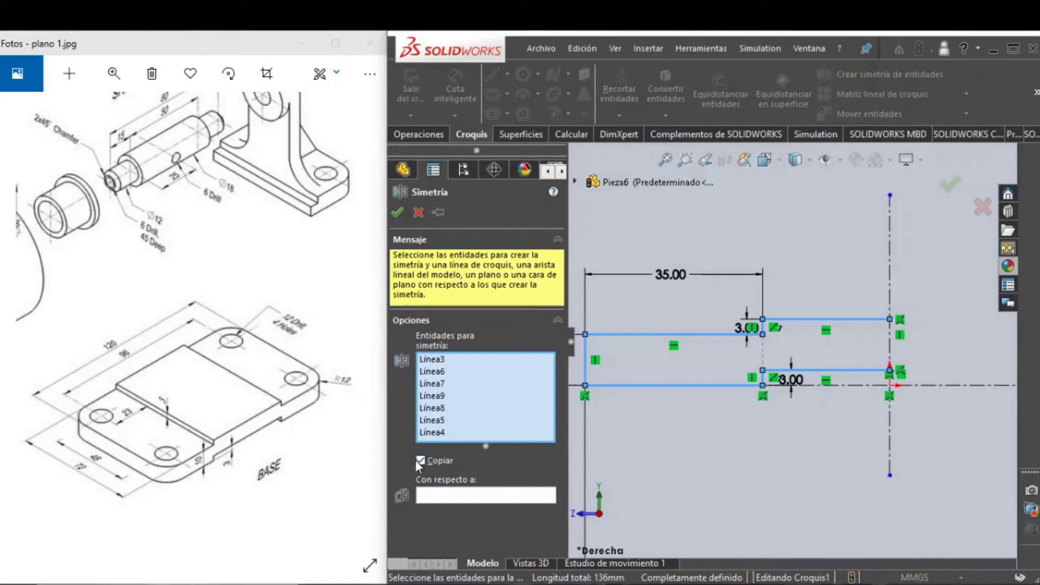
click(433, 495)
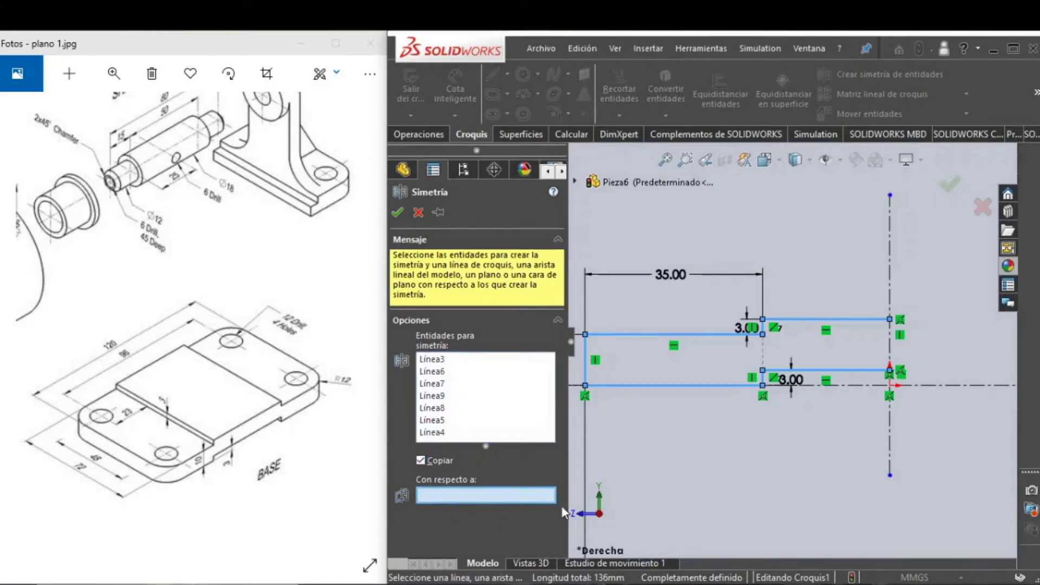
click(889, 437)
scroll(944, 457, up, 2)
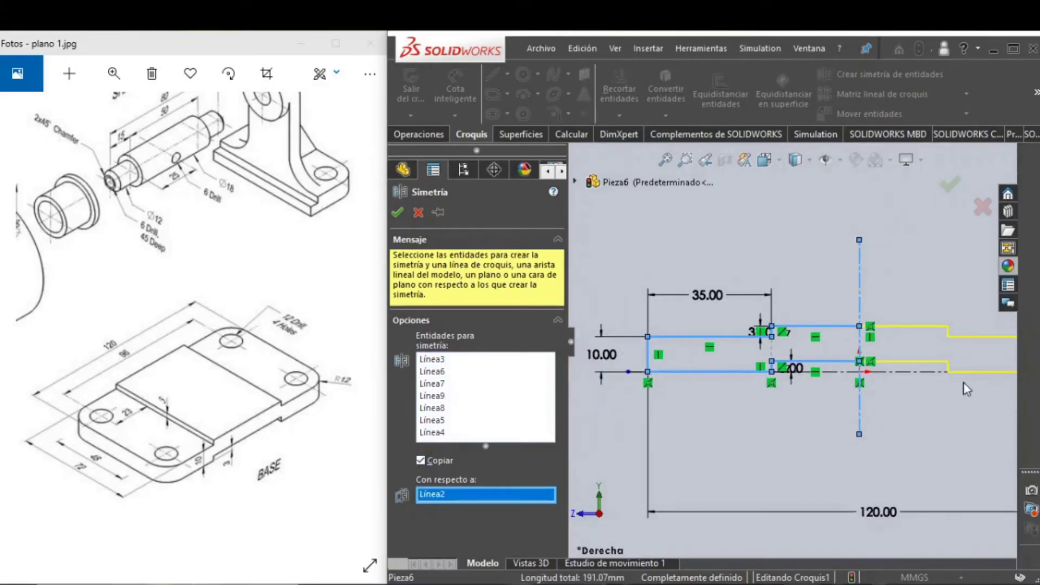
click(945, 187)
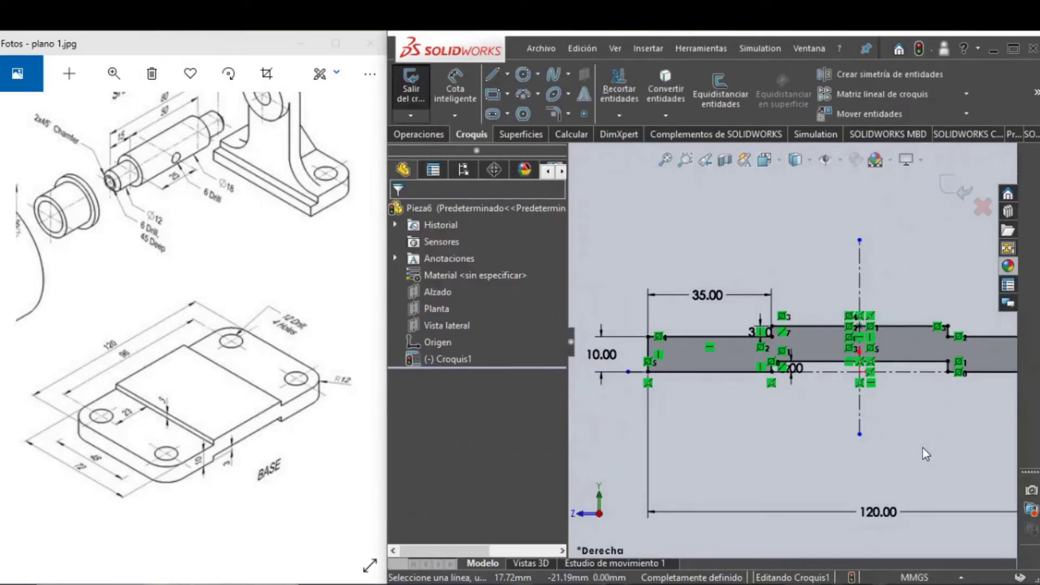
Extrude the complete profile 72 mm as a boss with the mid-plane (Plano medio) end condition
scroll(922, 447, up, 2)
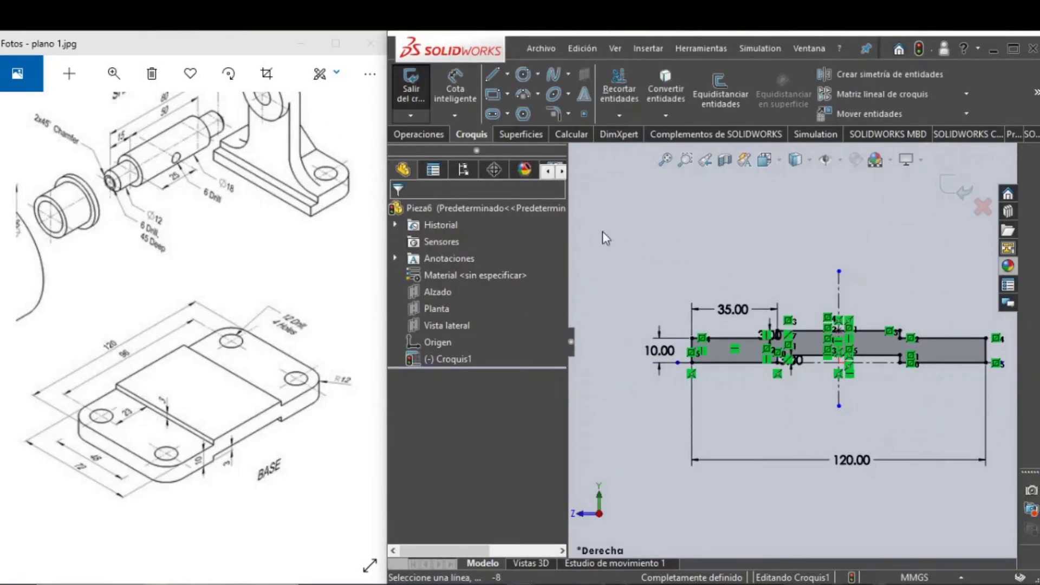
click(442, 137)
click(421, 95)
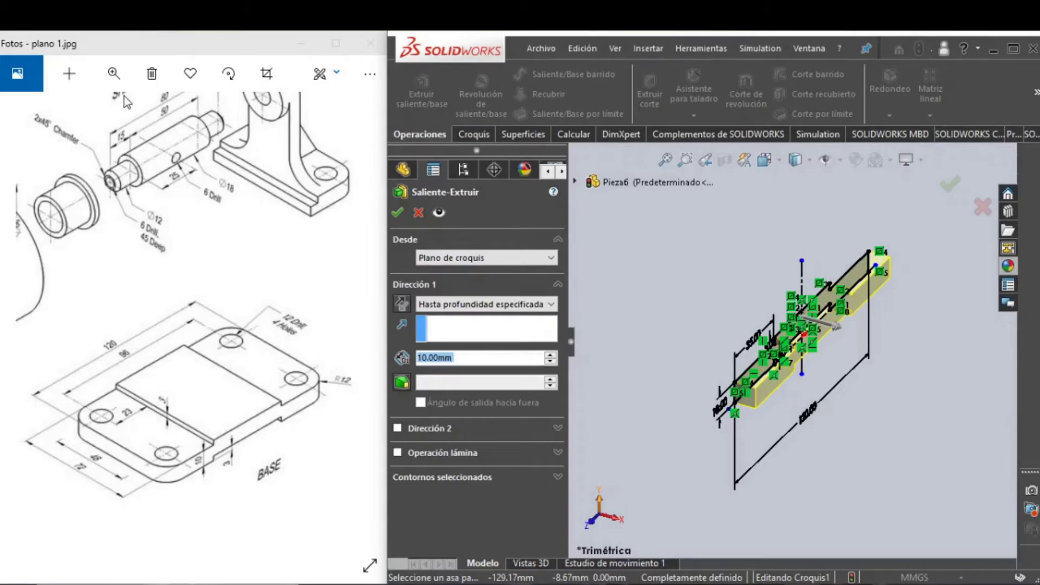
click(113, 73)
mouse_move(127, 455)
mouse_down()
mouse_move(293, 282)
mouse_move(281, 272)
mouse_up()
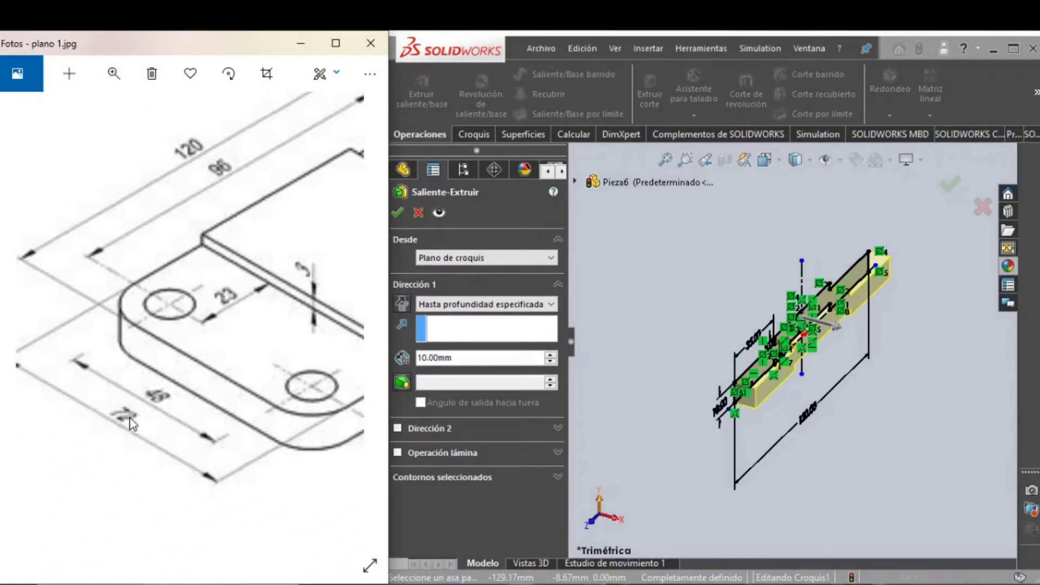
click(469, 357)
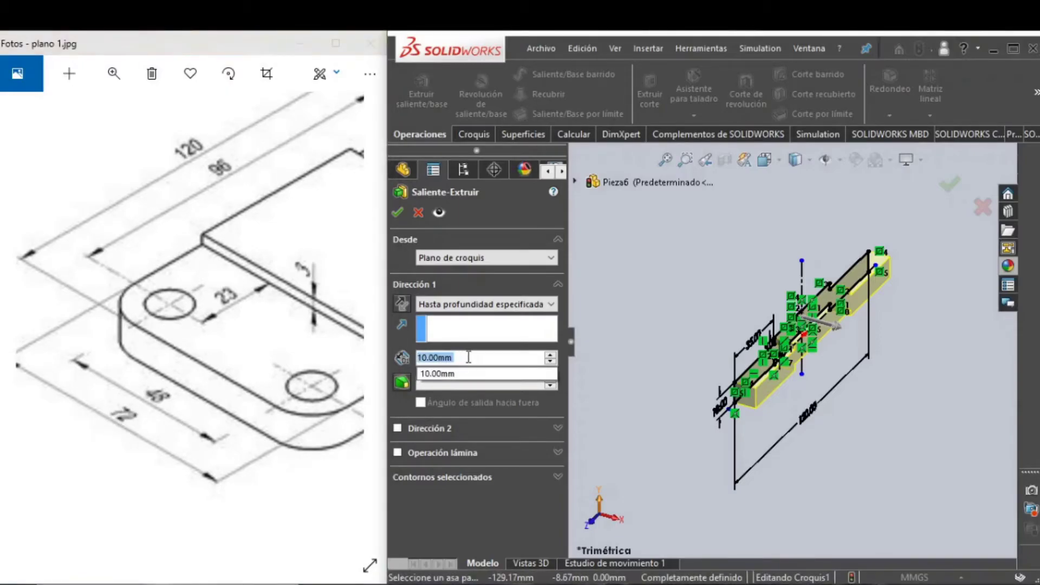
text(72)
key(Return)
click(429, 305)
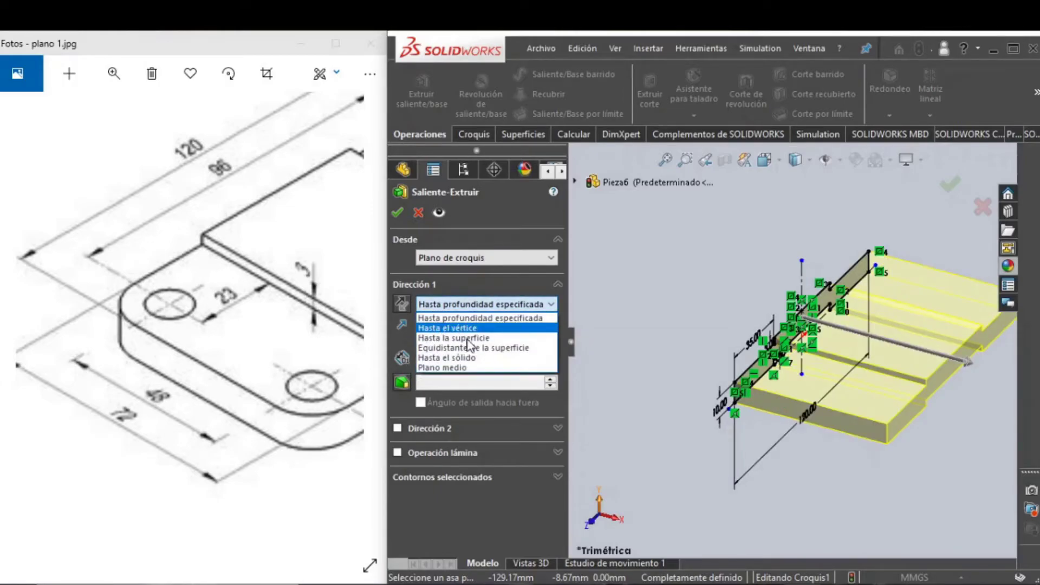
click(460, 368)
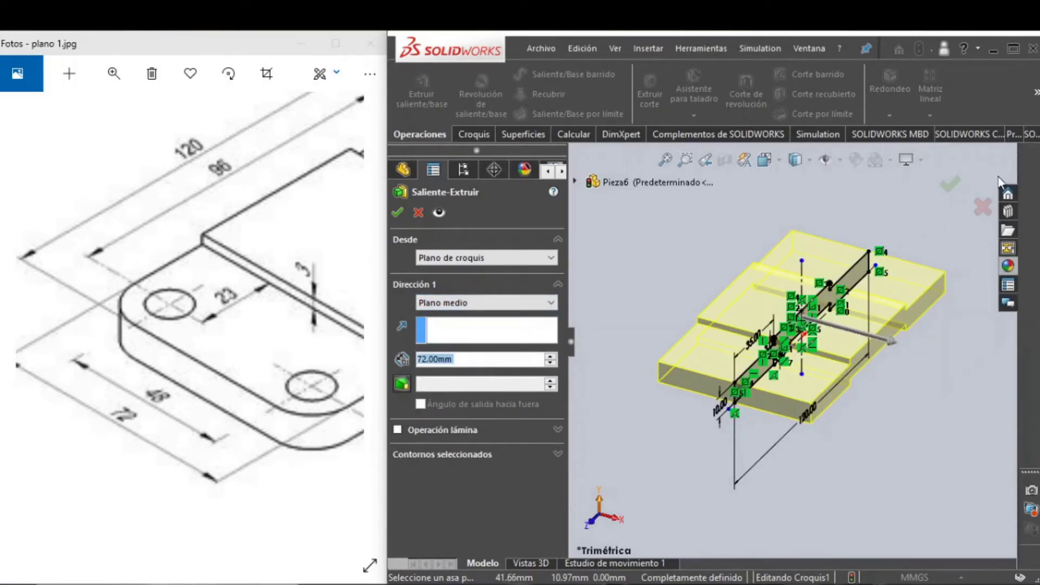
click(950, 184)
Fillet the four vertical corner edges of the base plate with a 12 mm radius
click(259, 368)
scroll(259, 367, down, 5)
scroll(259, 367, up, 4)
drag(167, 363, 171, 417)
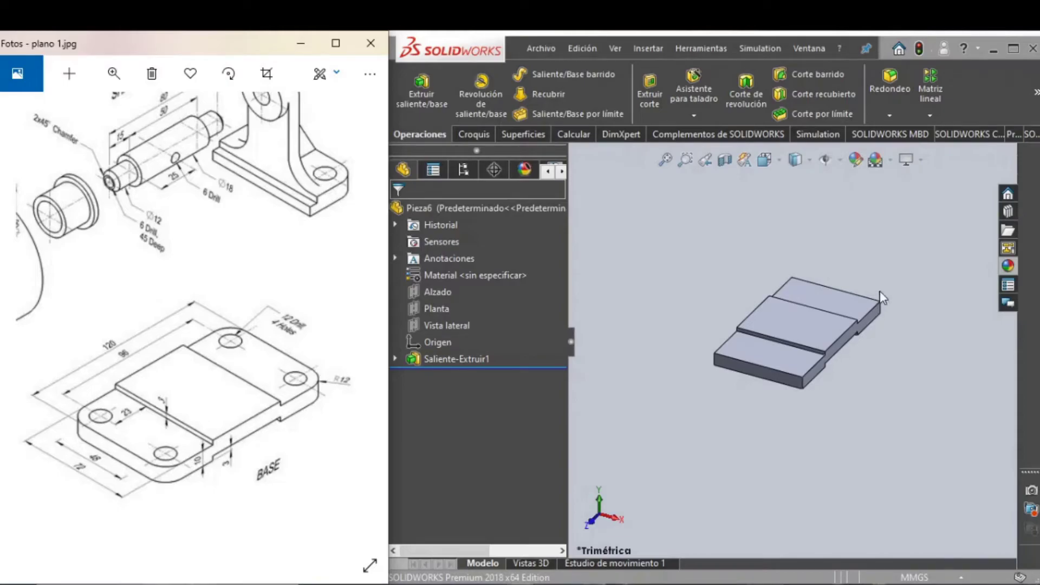
click(891, 84)
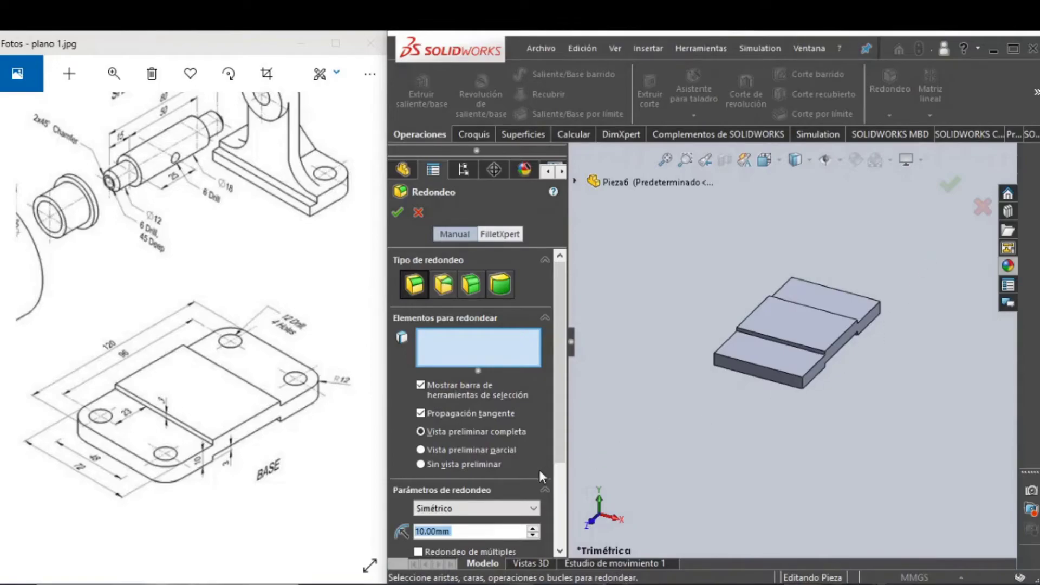
text(12)
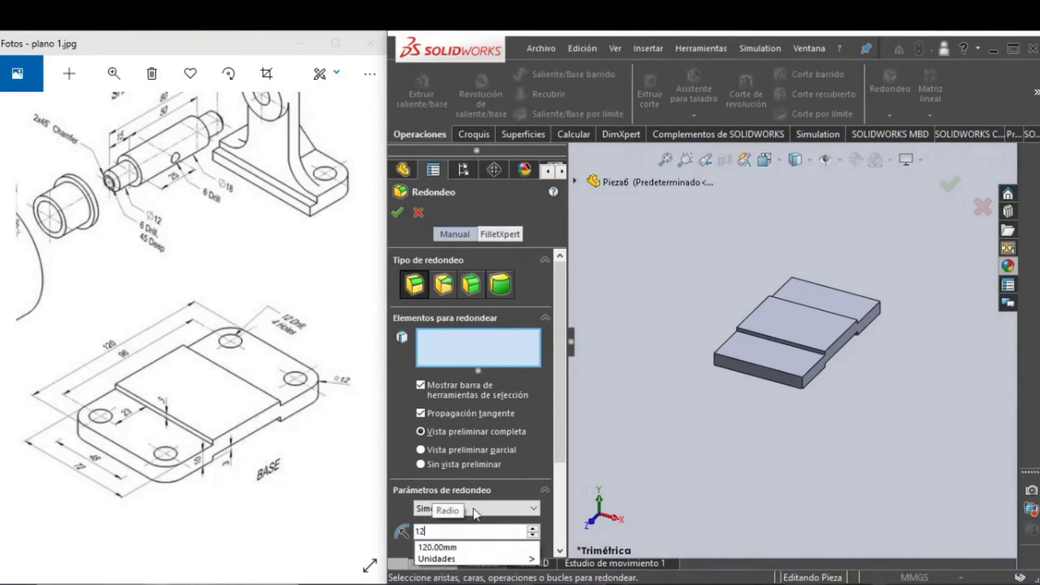
key(Return)
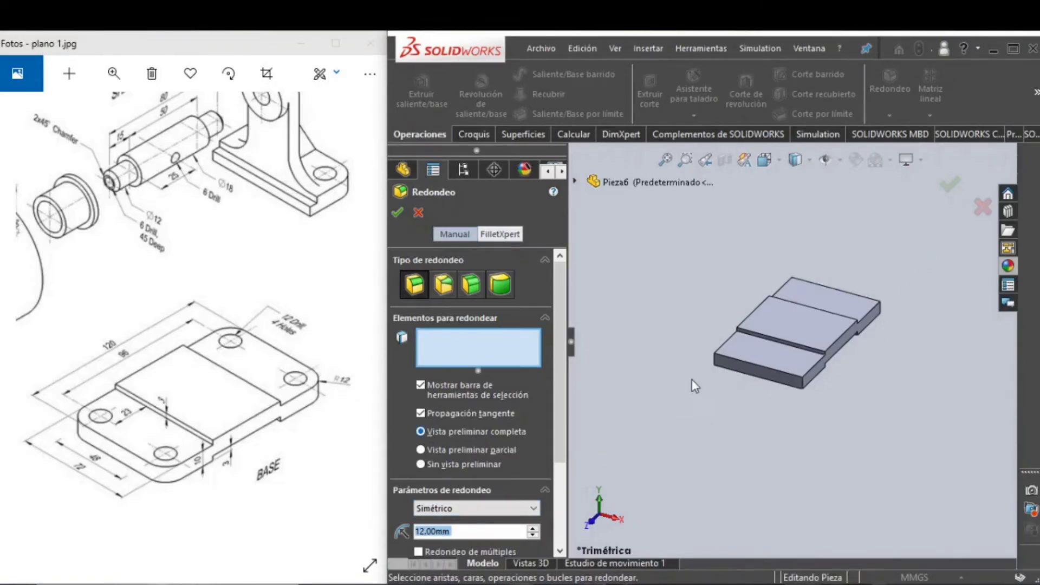
scroll(741, 362, down, 5)
click(649, 330)
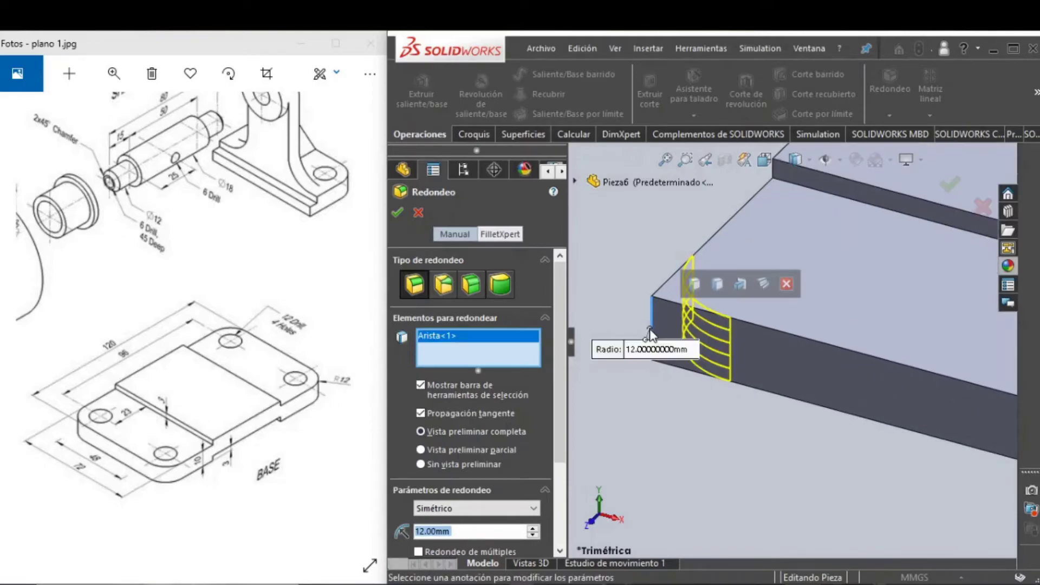
scroll(788, 411, up, 3)
click(983, 411)
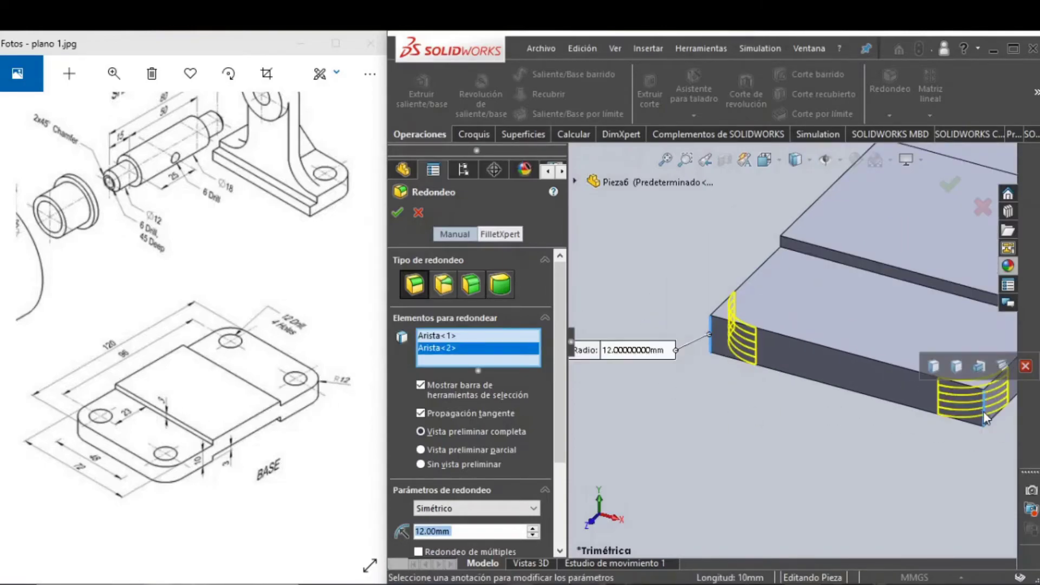
scroll(983, 411, up, 3)
scroll(927, 296, down, 6)
middle_drag(914, 296, 880, 305)
click(881, 284)
scroll(881, 280, up, 5)
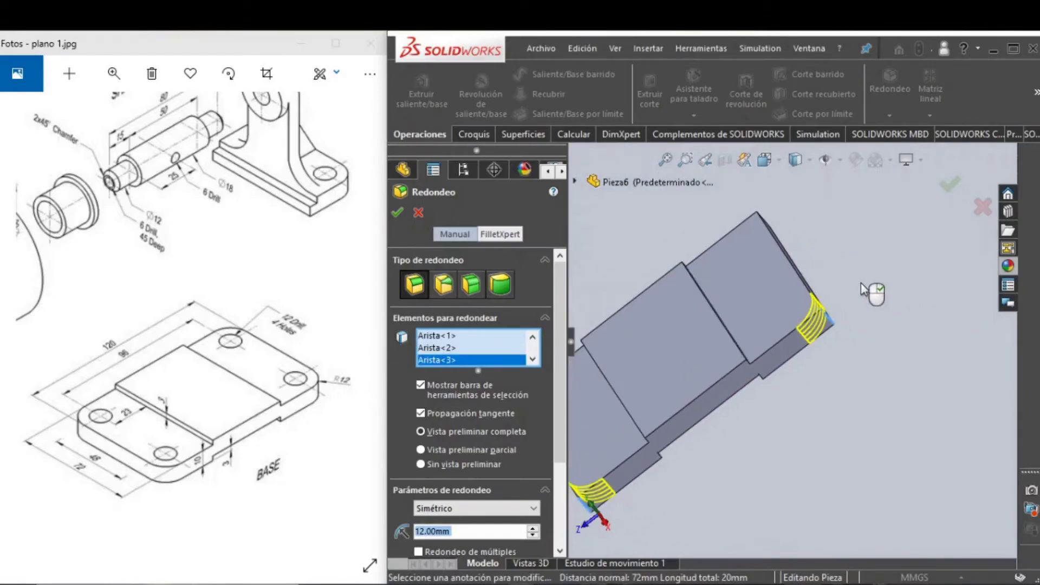
middle_drag(775, 249, 758, 318)
scroll(761, 337, down, 6)
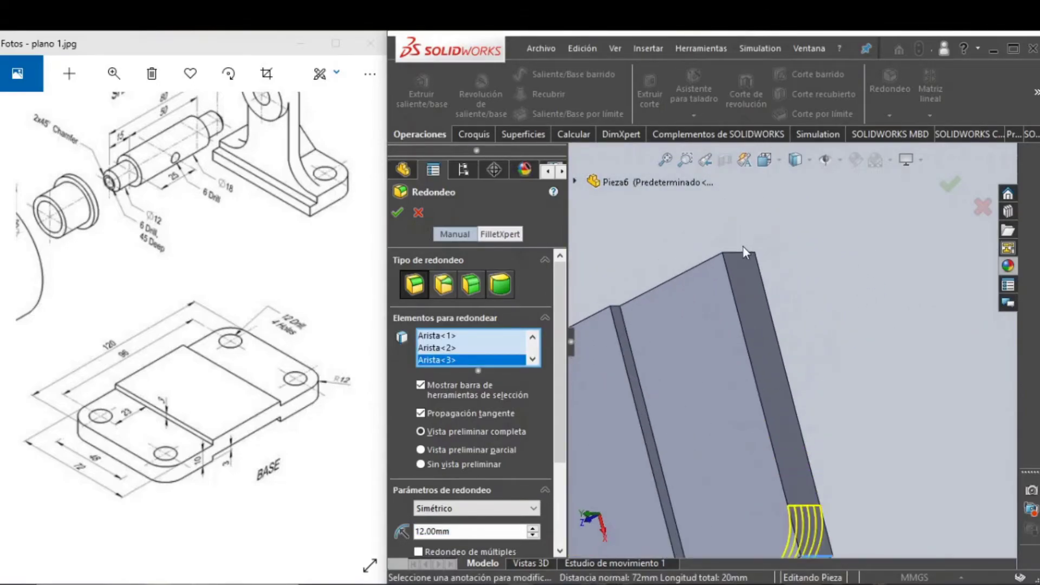
click(735, 284)
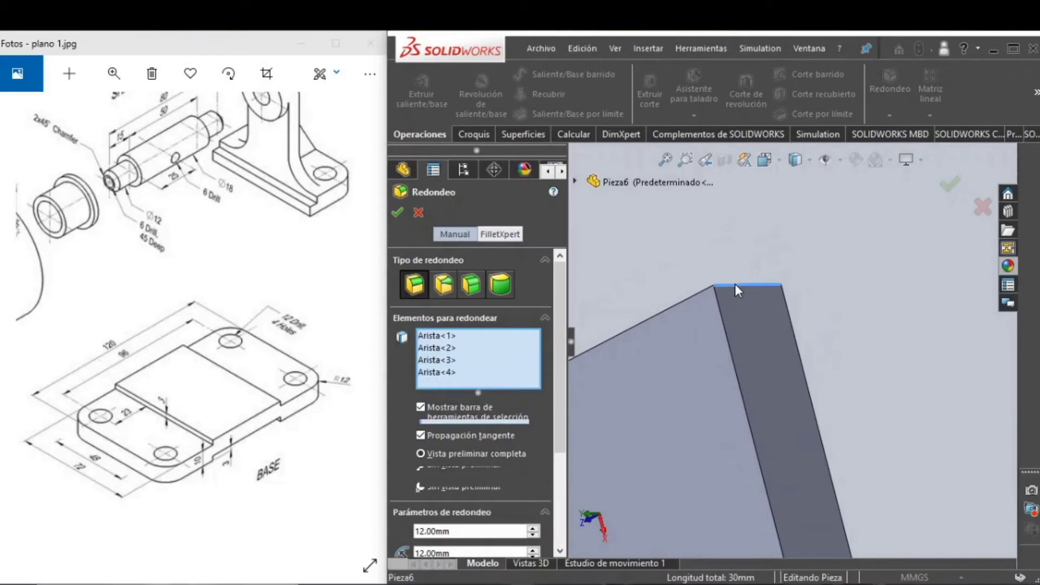
click(948, 183)
Start a sketch on the lowered front end face and draw a circle of about 6.15 mm radius concentric with its left rounded corner
scroll(872, 332, up, 4)
key(ctrl+7)
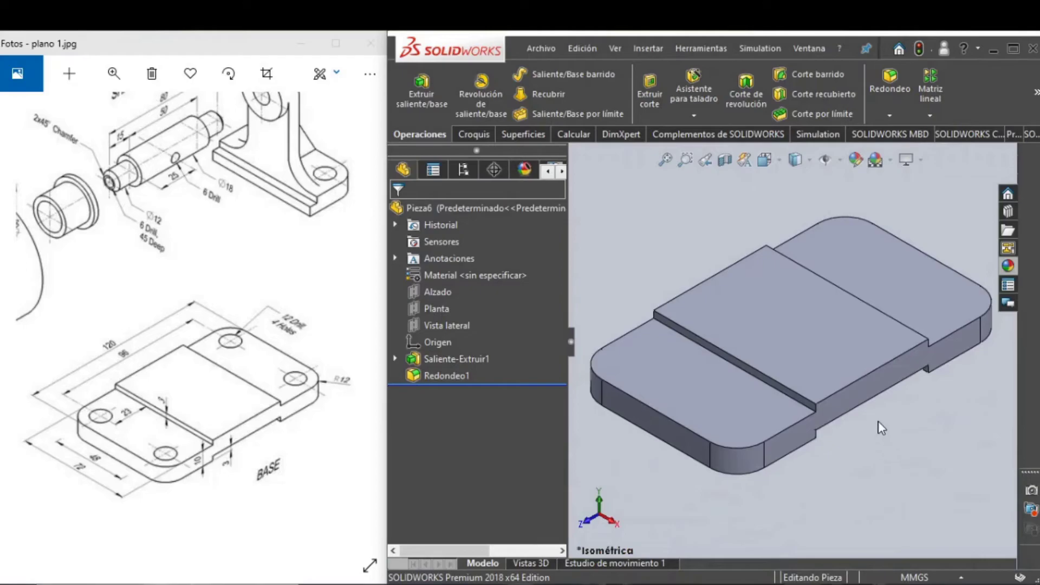
click(669, 378)
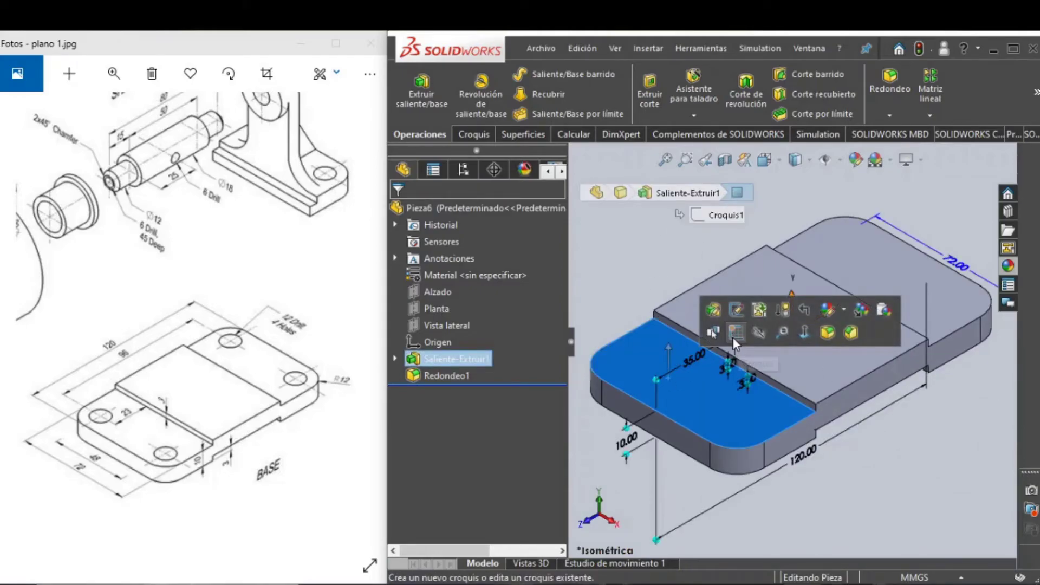
click(735, 334)
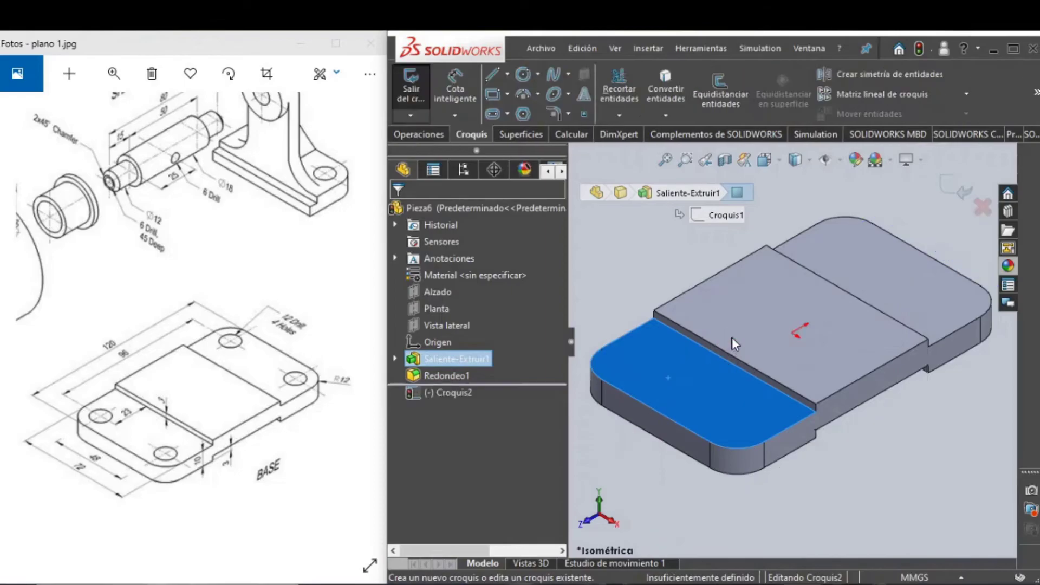
click(526, 74)
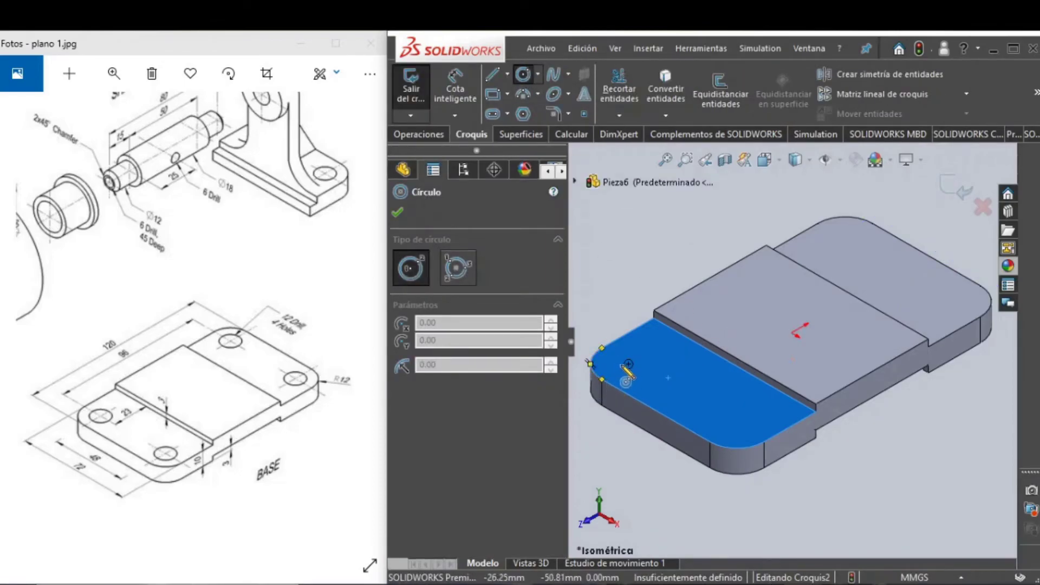
click(628, 364)
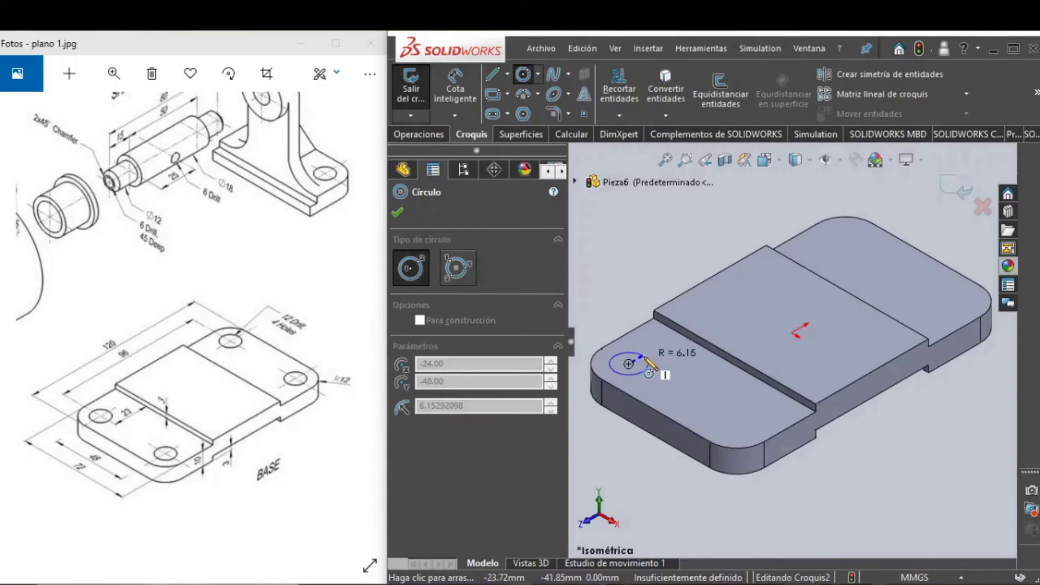
click(644, 358)
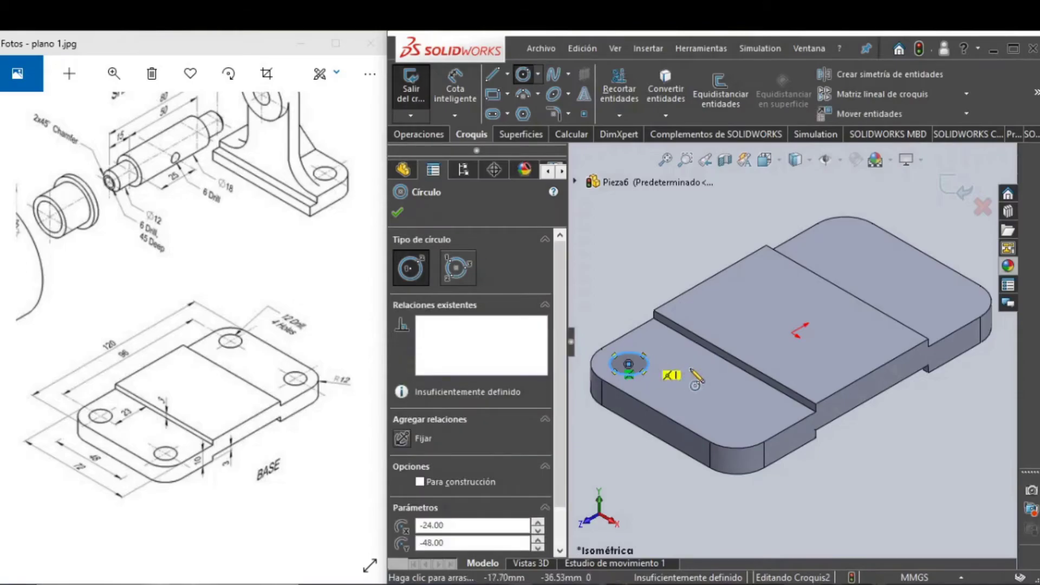
Draw three more circles of about 6 mm radius, each concentric with one of the other rounded corners
click(736, 426)
click(752, 429)
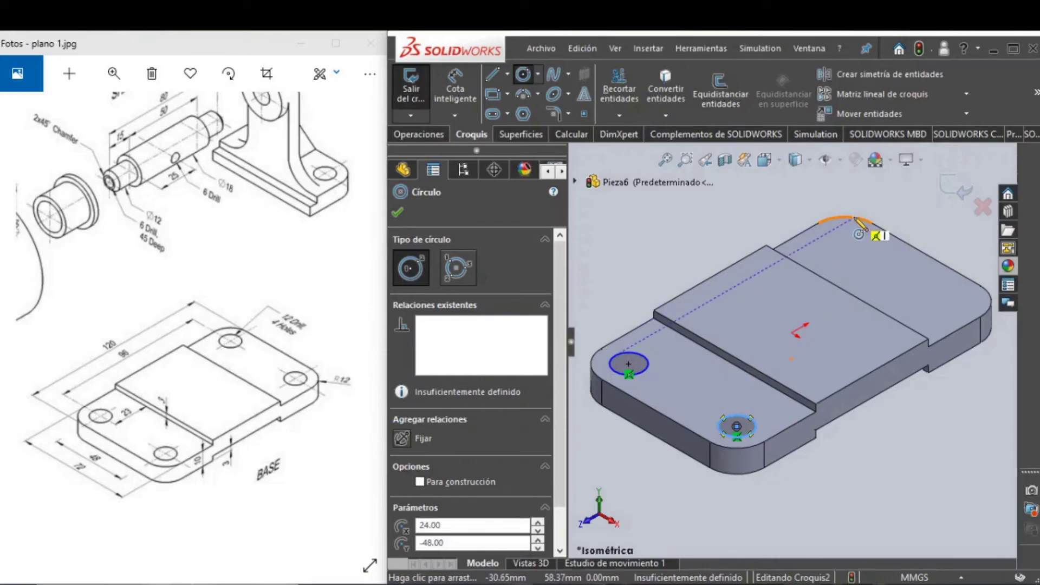
click(845, 239)
click(860, 249)
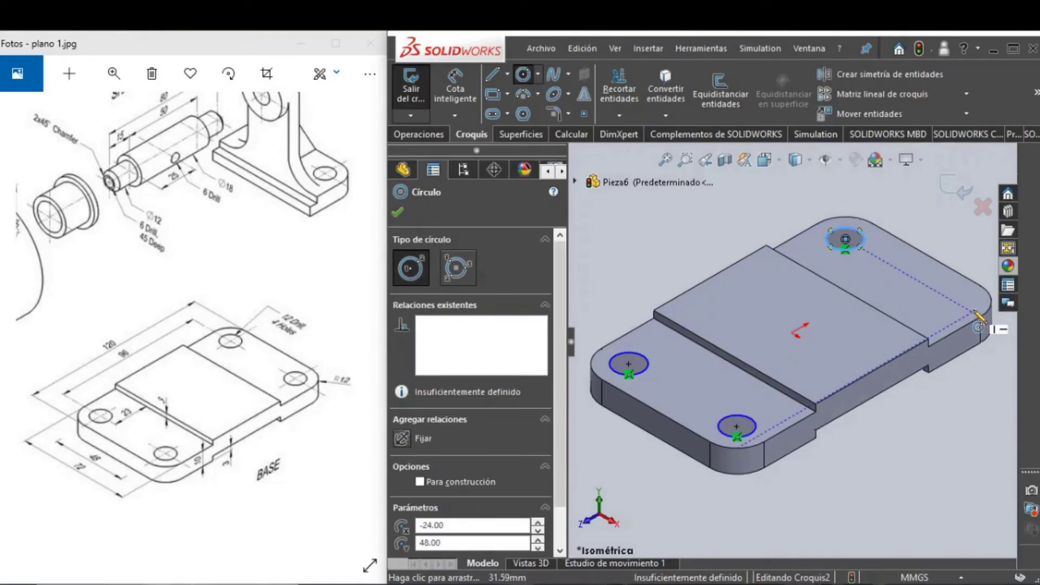
click(953, 302)
click(975, 306)
key(Escape)
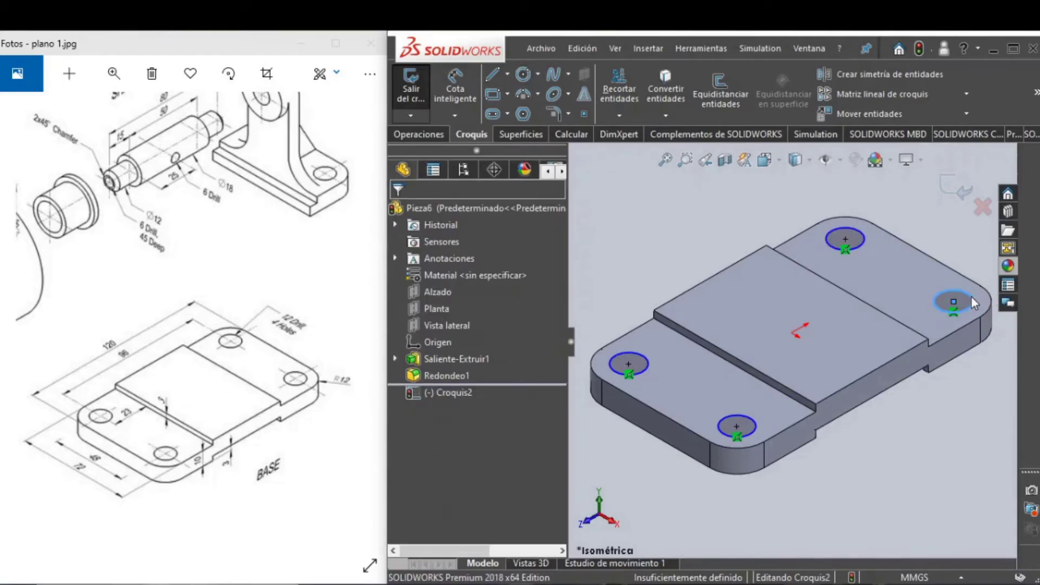
ctrl+click(863, 245)
ctrl+click(642, 372)
ctrl+click(745, 428)
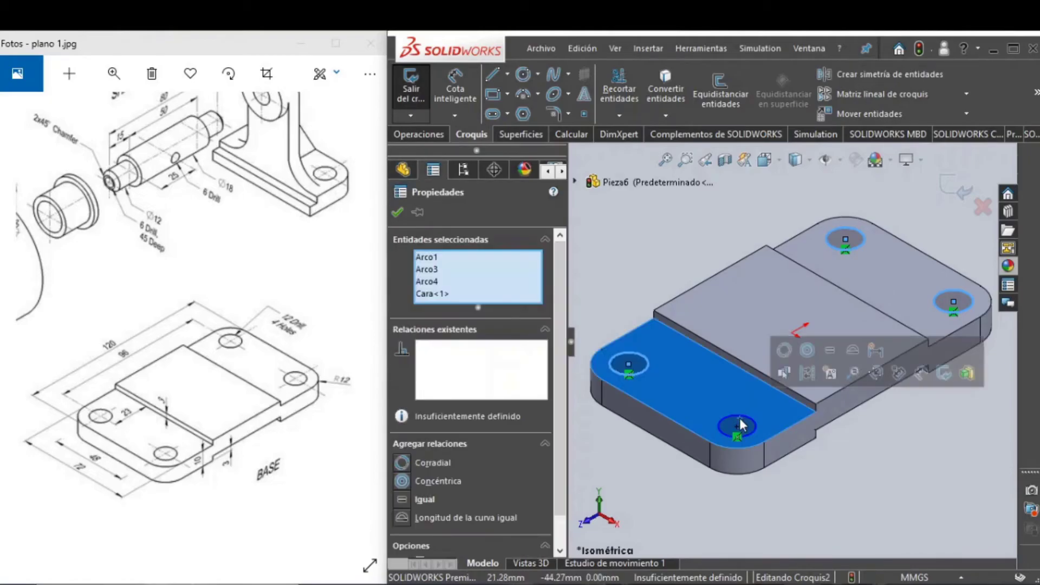
Apply an equal (Igual) relation to the four corner circles
click(756, 431)
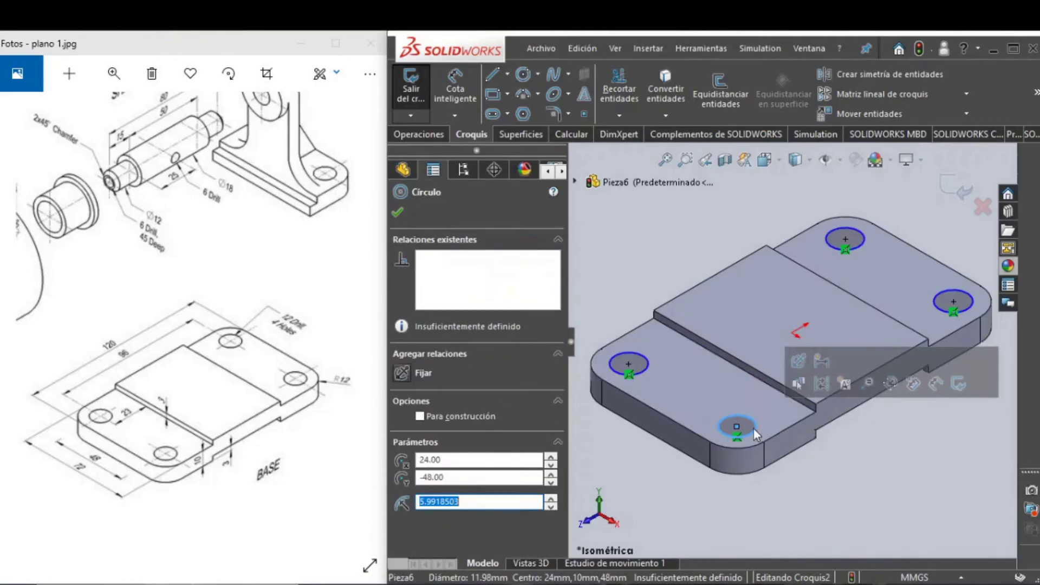
ctrl+click(648, 365)
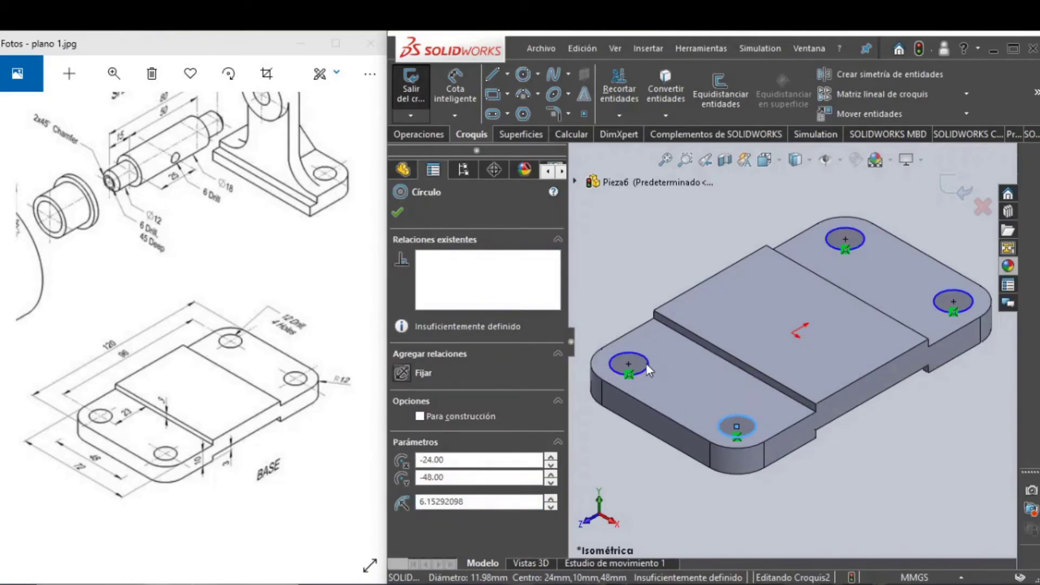
ctrl+click(863, 239)
ctrl+click(935, 305)
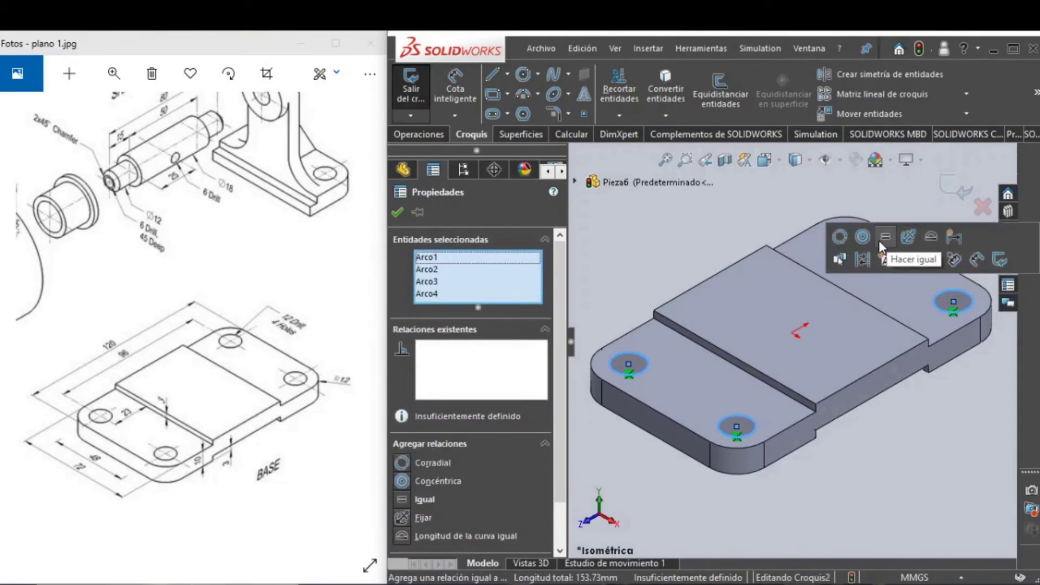
click(879, 239)
key(Escape)
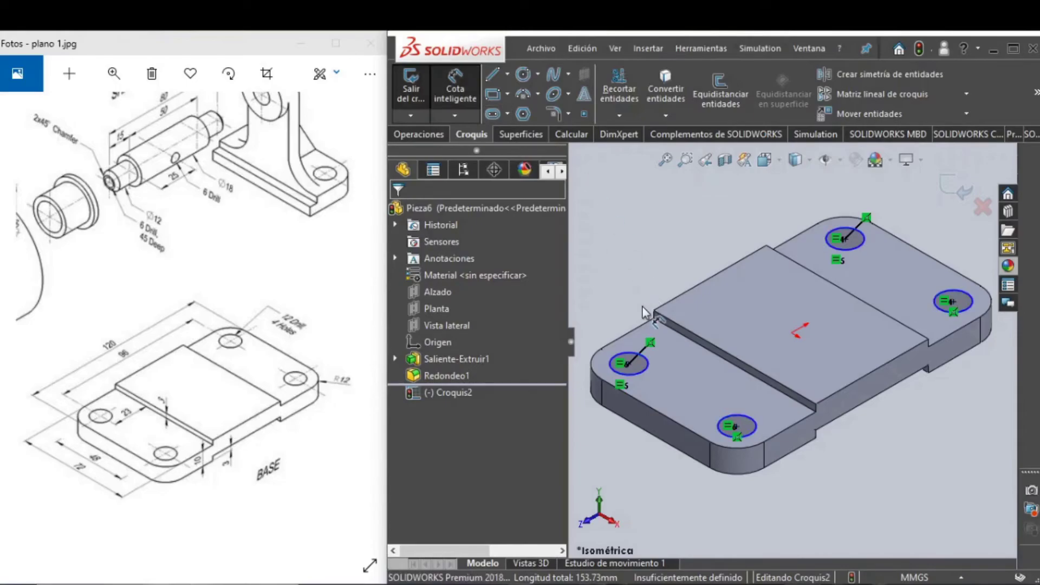
Dimension the left front corner circle with a diameter of 12 mm
click(642, 372)
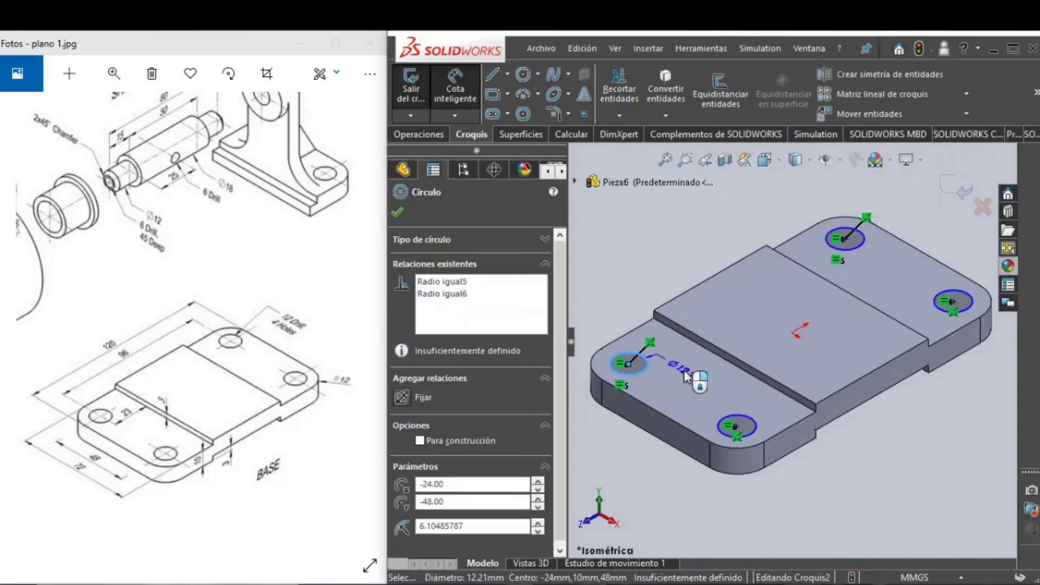
click(699, 377)
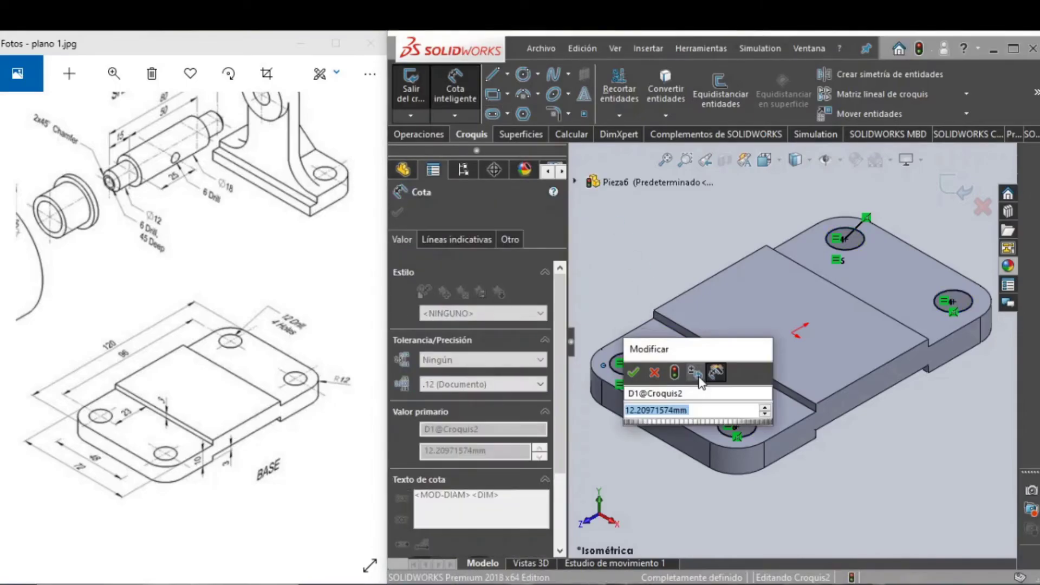
text(12)
key(Return)
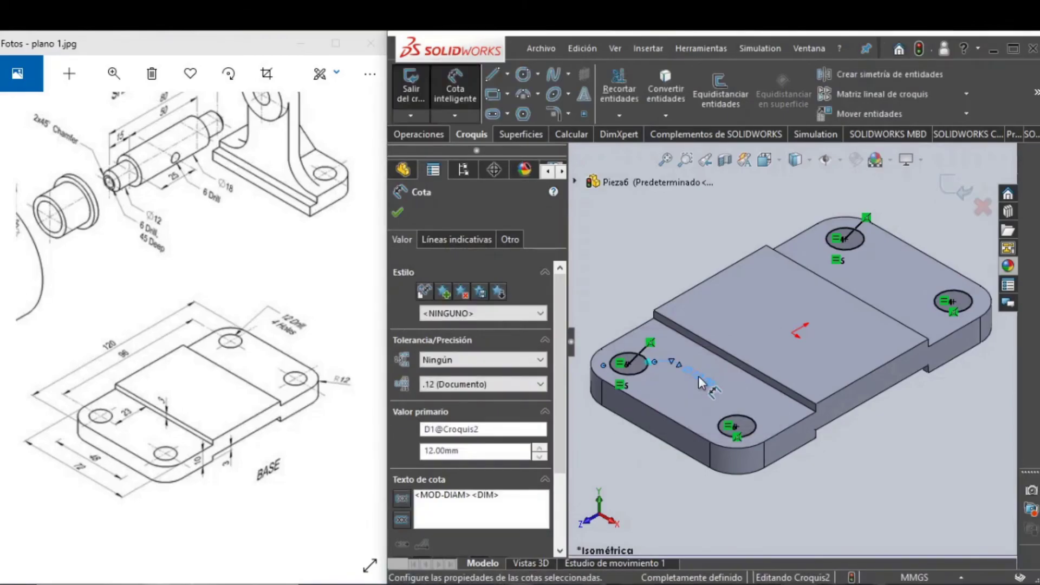
click(853, 500)
Cut-extrude the four circles through the base plate with the up-to-next (Hasta el siguiente) end condition
click(431, 135)
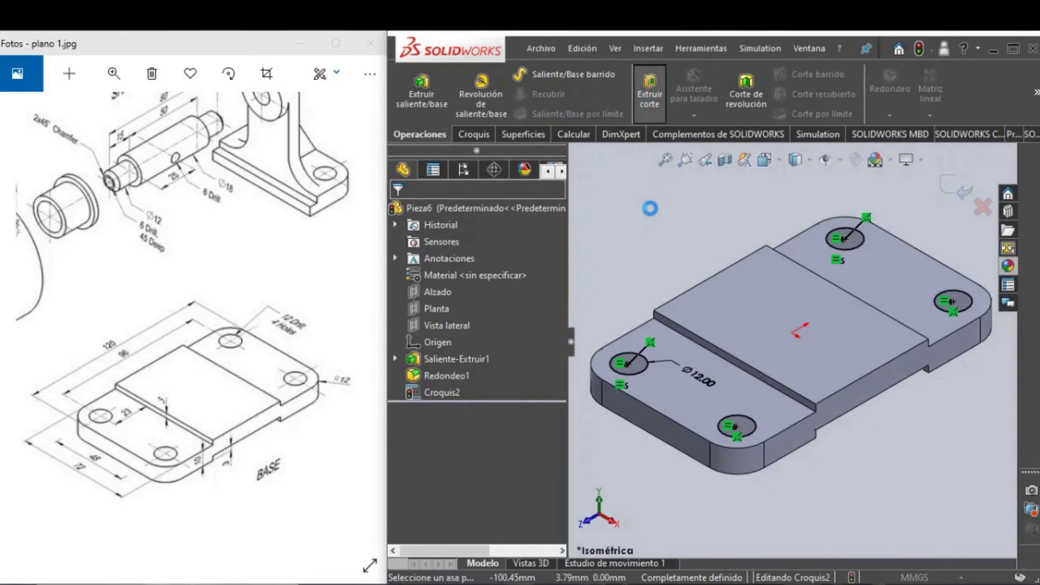
click(551, 305)
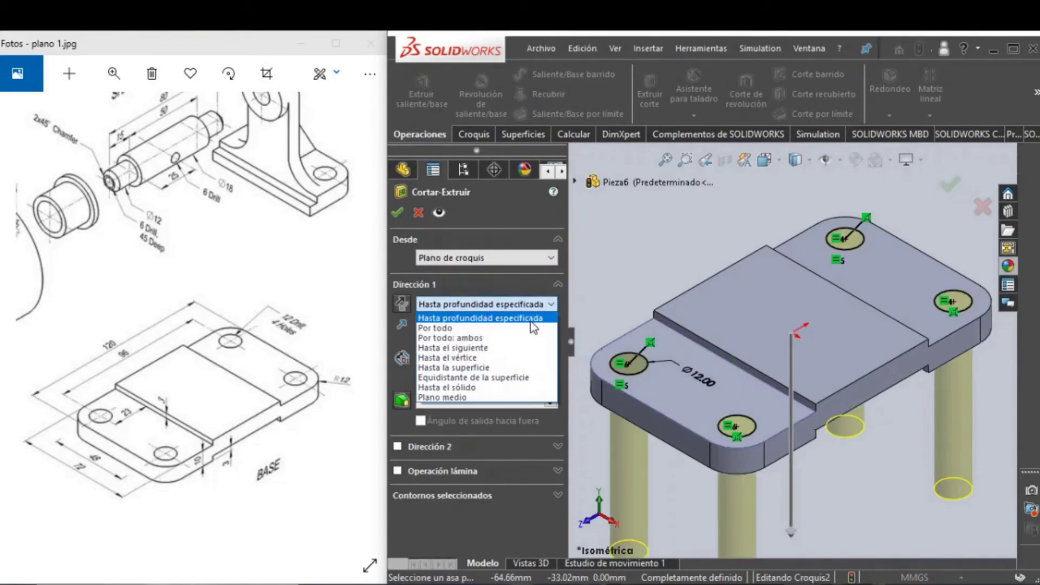
click(439, 345)
click(949, 185)
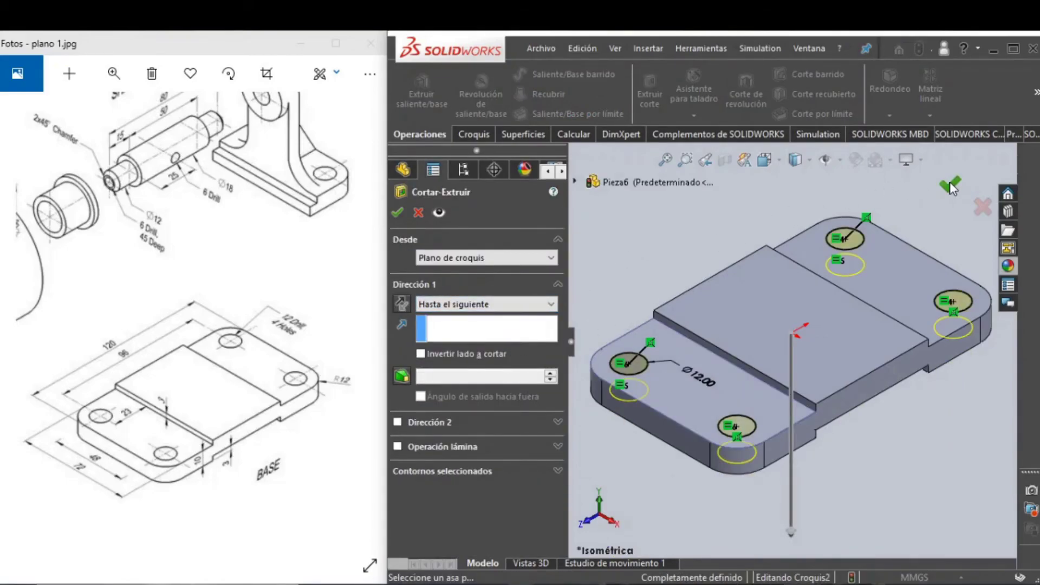
scroll(891, 467, up, 1)
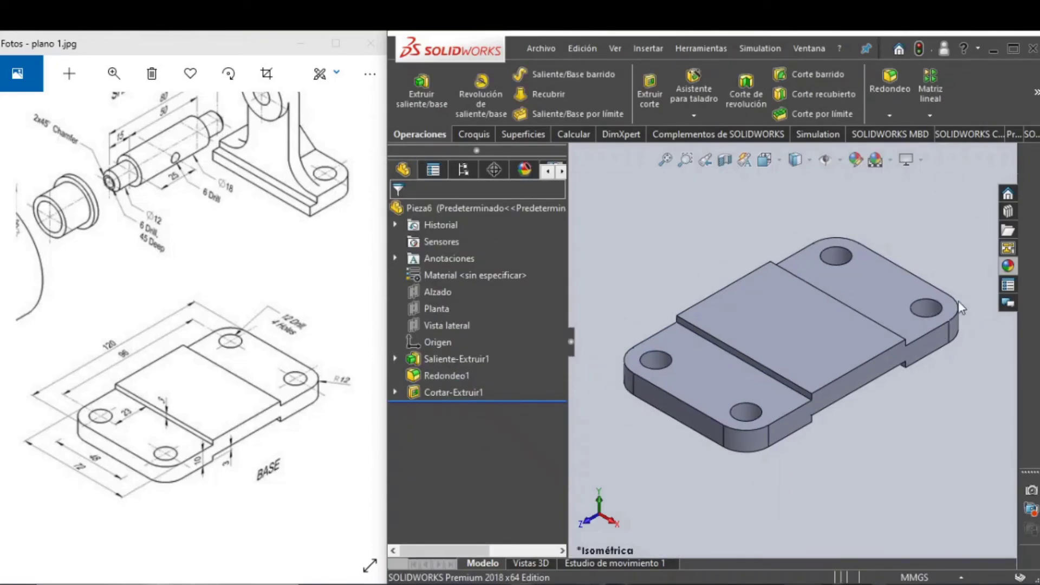
Change the part's colour to the grayscale grey with RGB 192, 192, 192
click(855, 159)
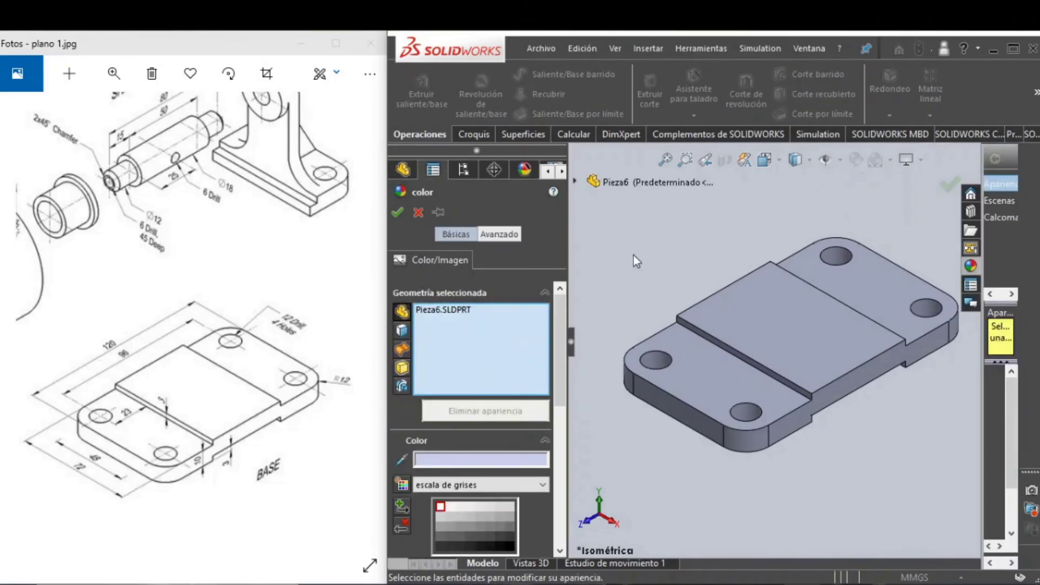
drag(564, 326, 567, 421)
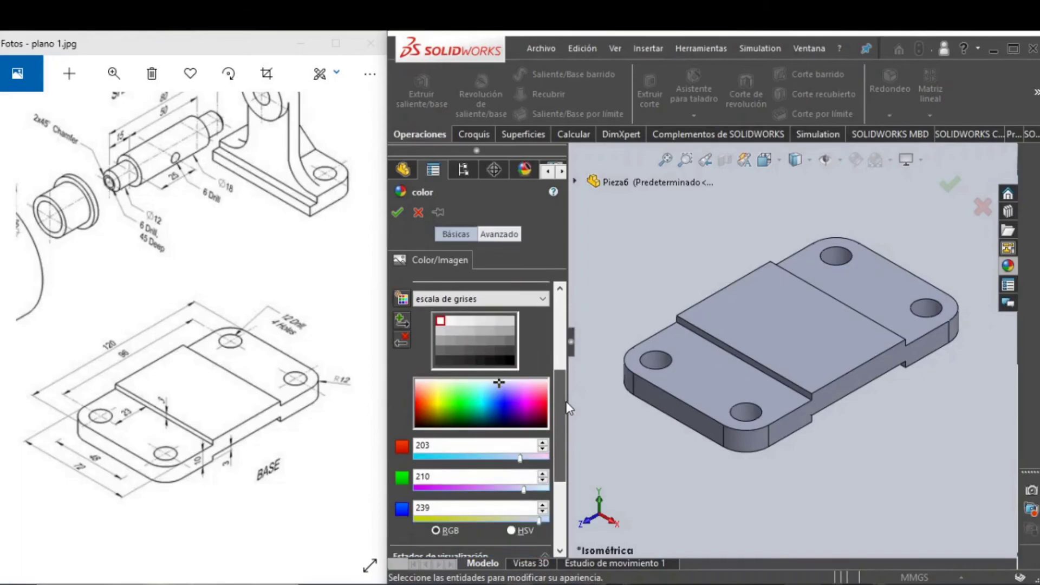
click(467, 334)
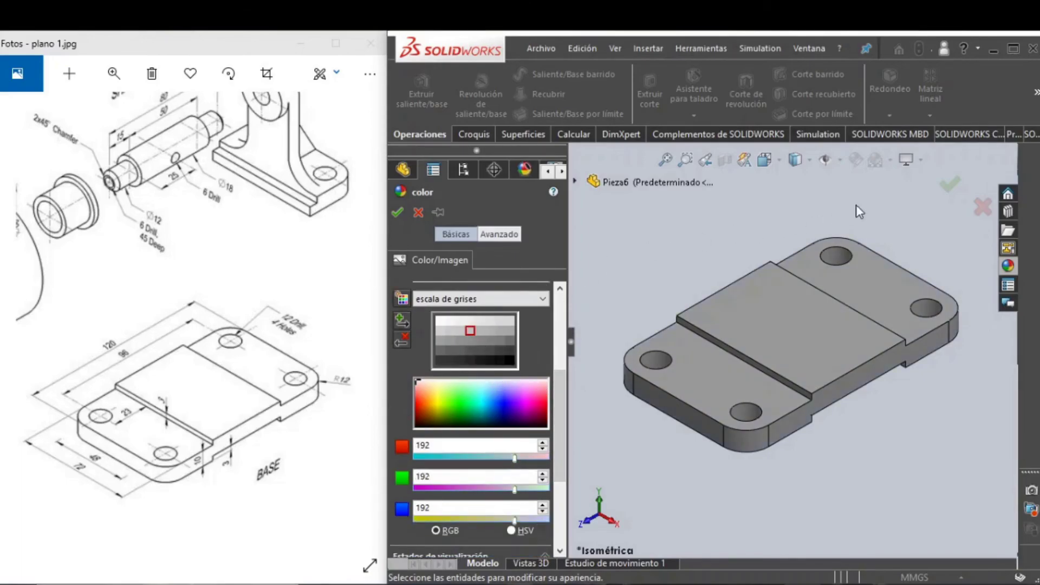
click(946, 183)
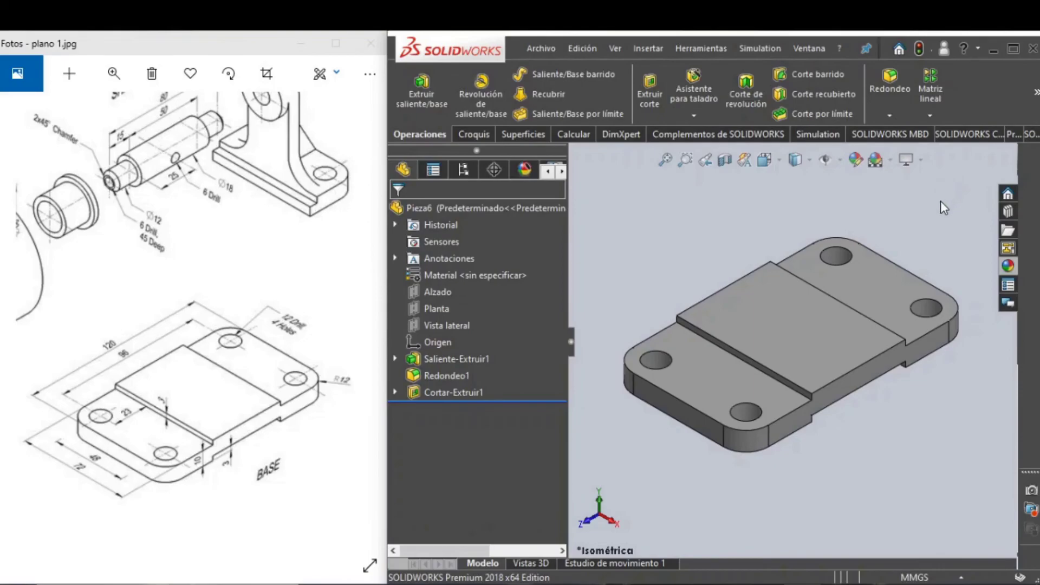
Show the plate as a line view with hidden lines removed
click(823, 159)
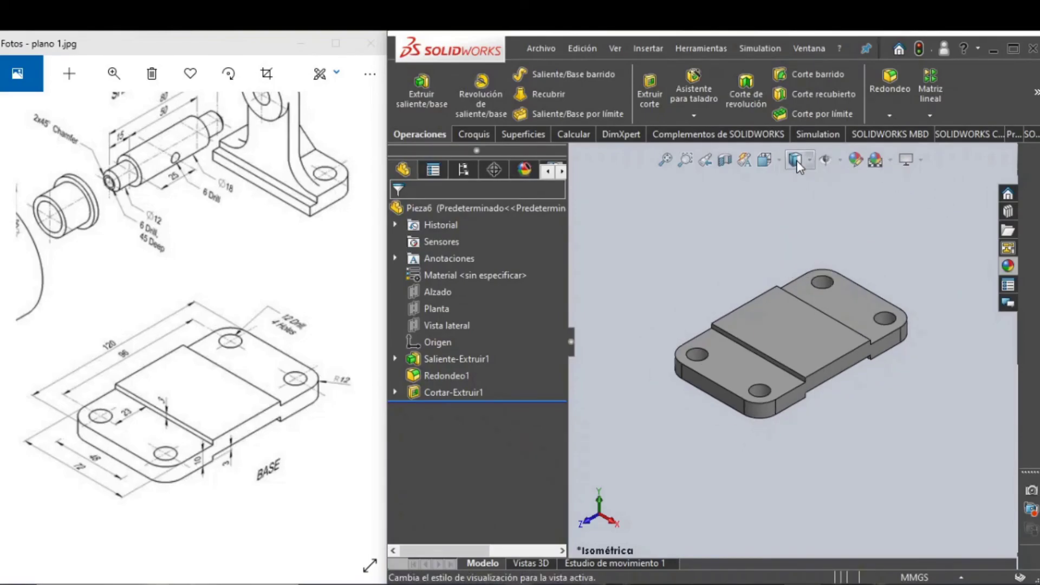
click(805, 158)
click(797, 223)
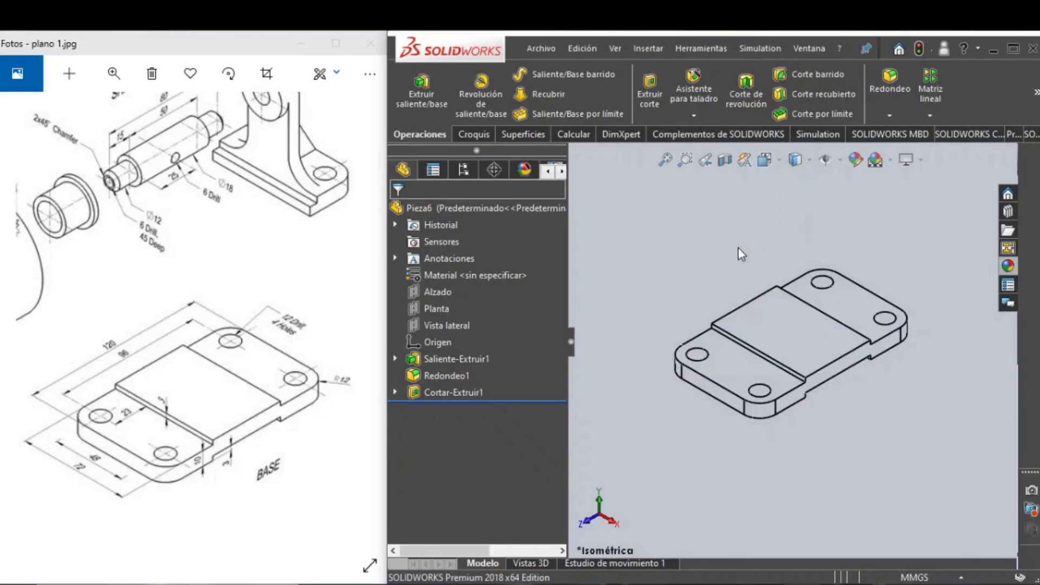
Return the plate to the isometric view and set its display style to shaded with edges
scroll(777, 329, down, 2)
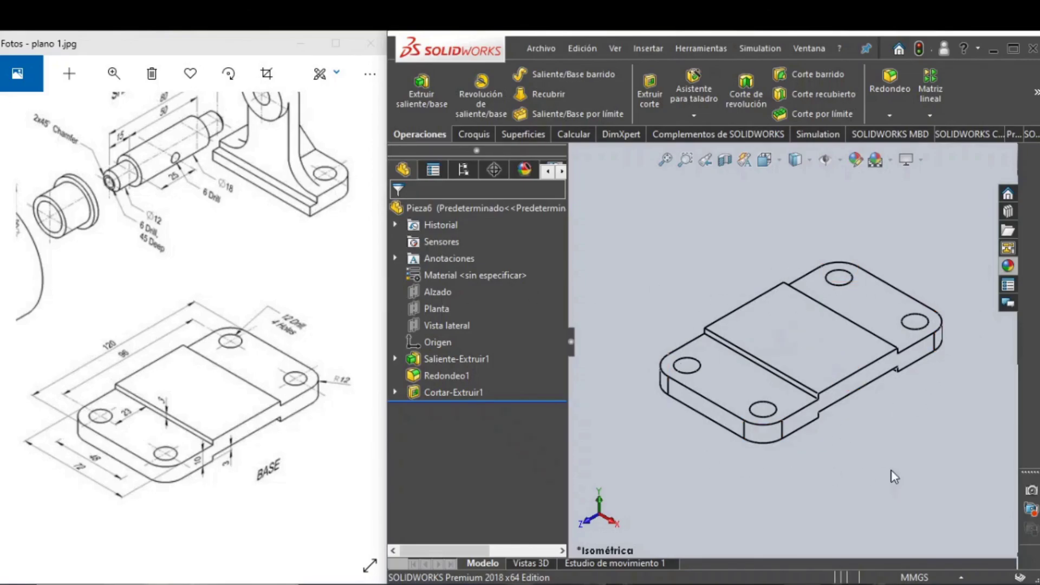
middle_drag(874, 438, 867, 386)
key(ctrl+7)
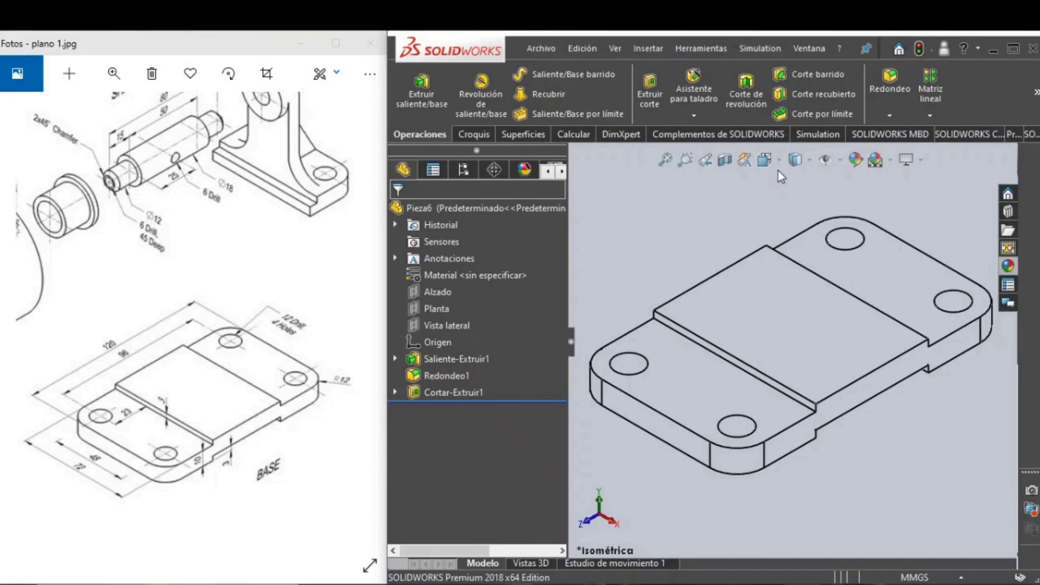
click(795, 161)
click(794, 185)
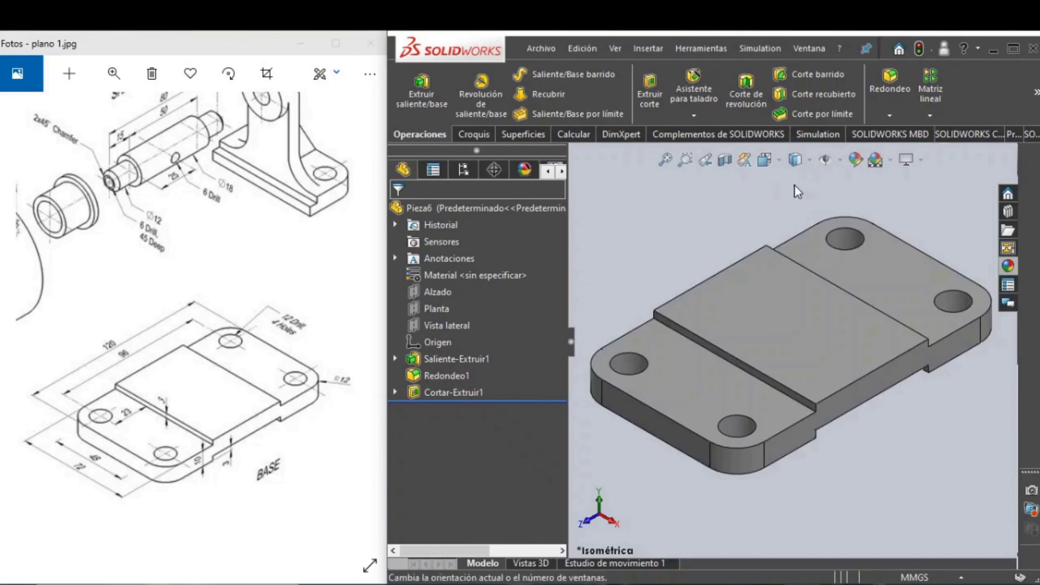